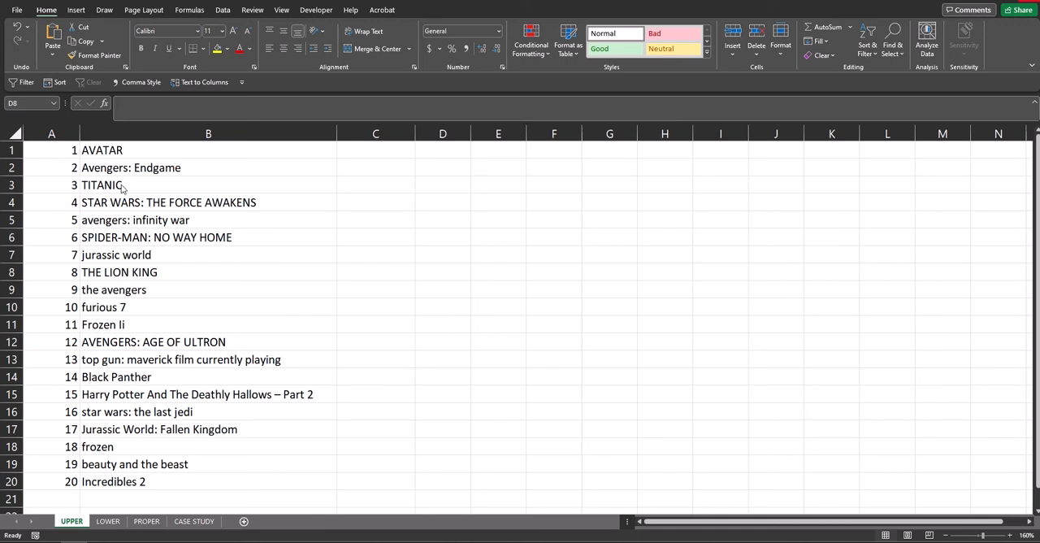
Enter the formula =EXACT(B1,UPPER(B1)) in cell C1 of the UPPER sheet to test for all-uppercase text.
left_click_drag(52, 150, 166, 487)
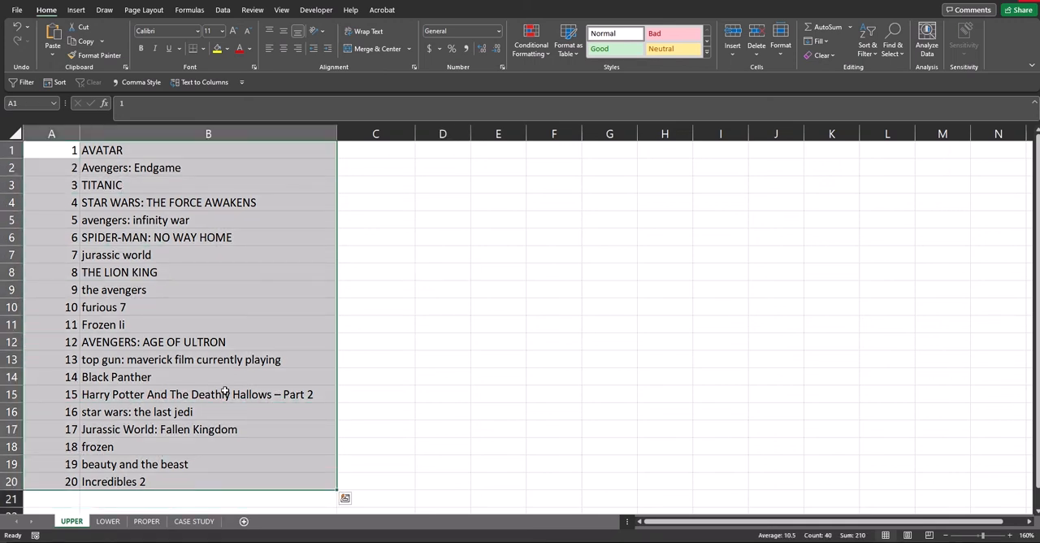
left_click(376, 153)
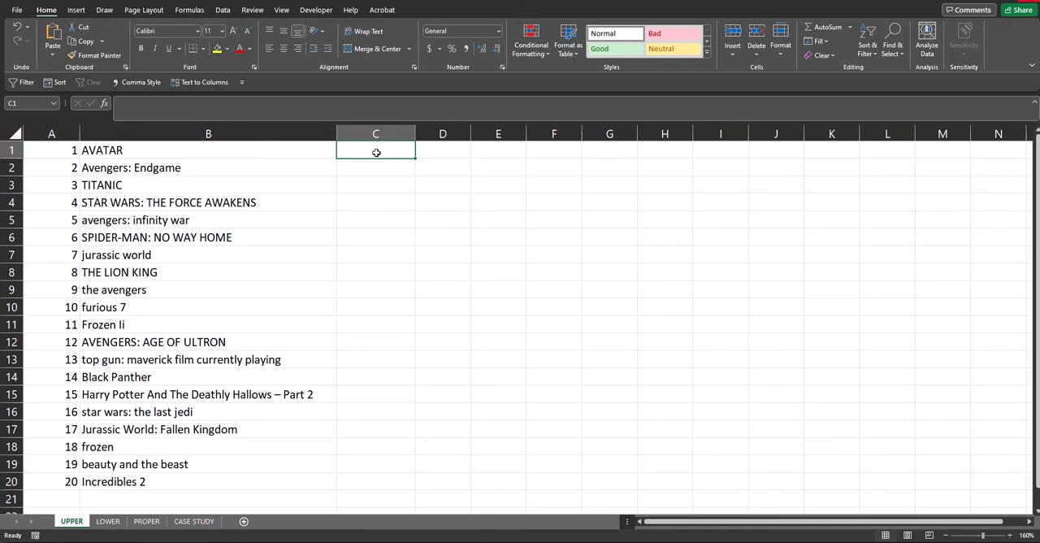
type("=EXA")
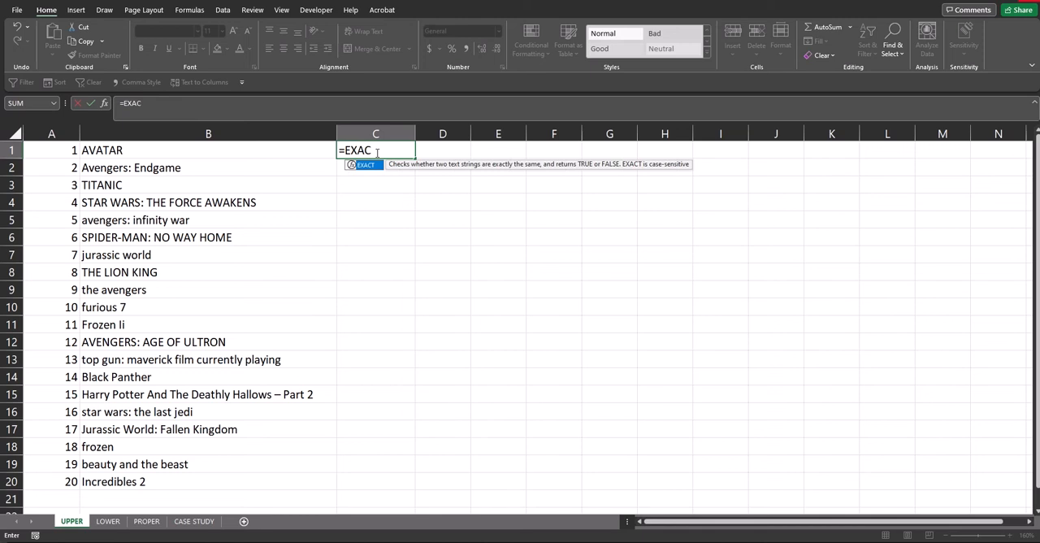
type("C")
key("Tab")
type("B1")
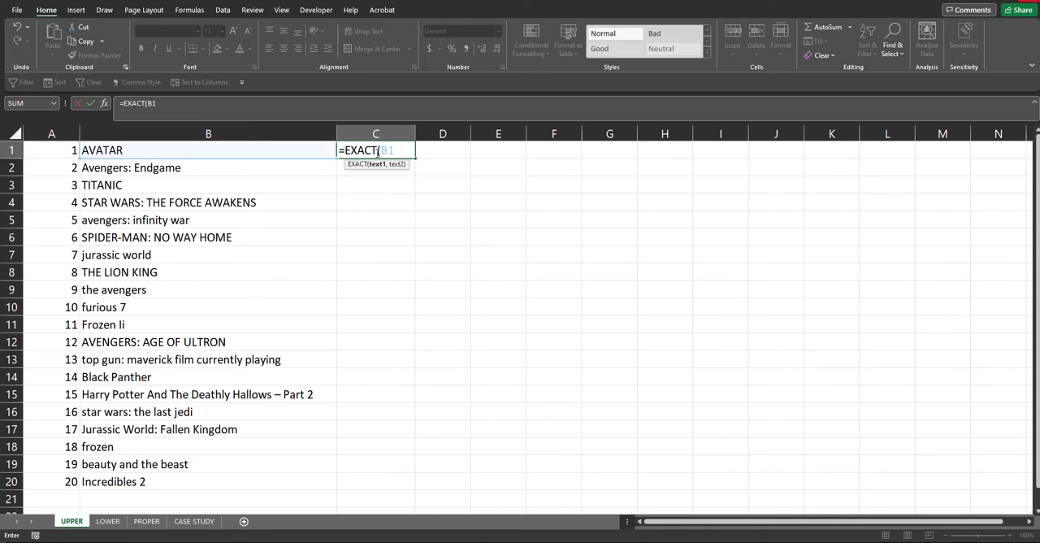
type(",UPPER(")
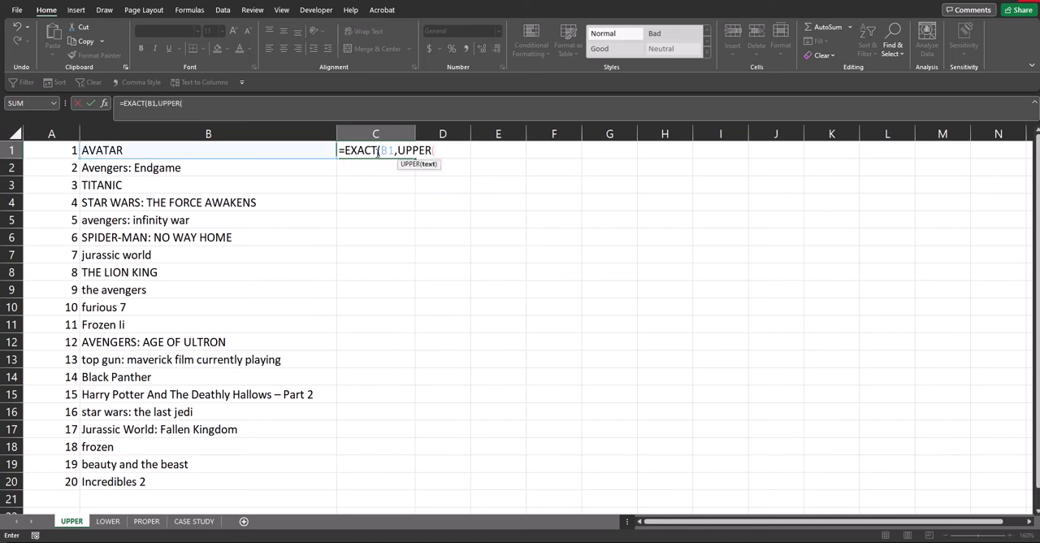
key("Tab")
type("B1))")
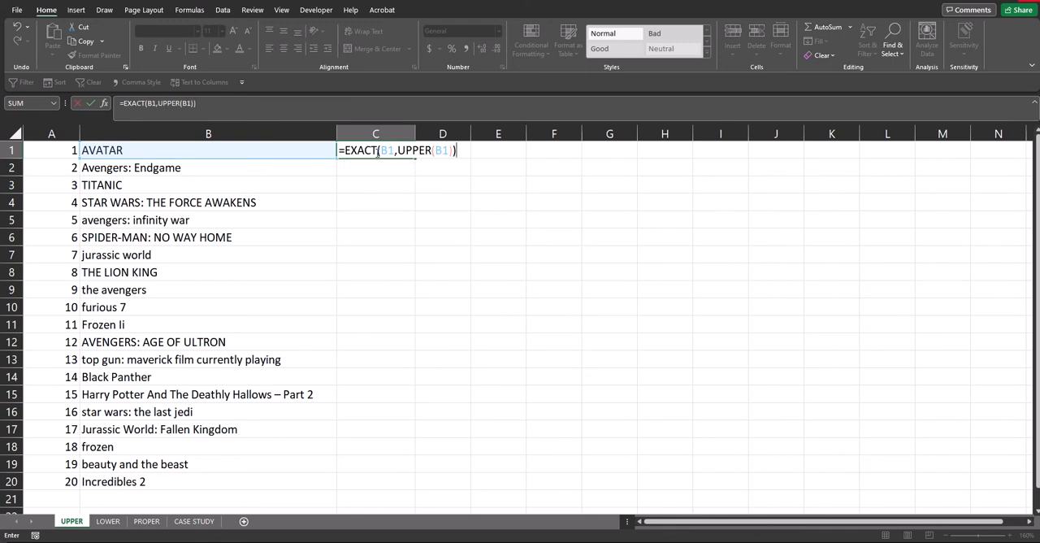
key("Return")
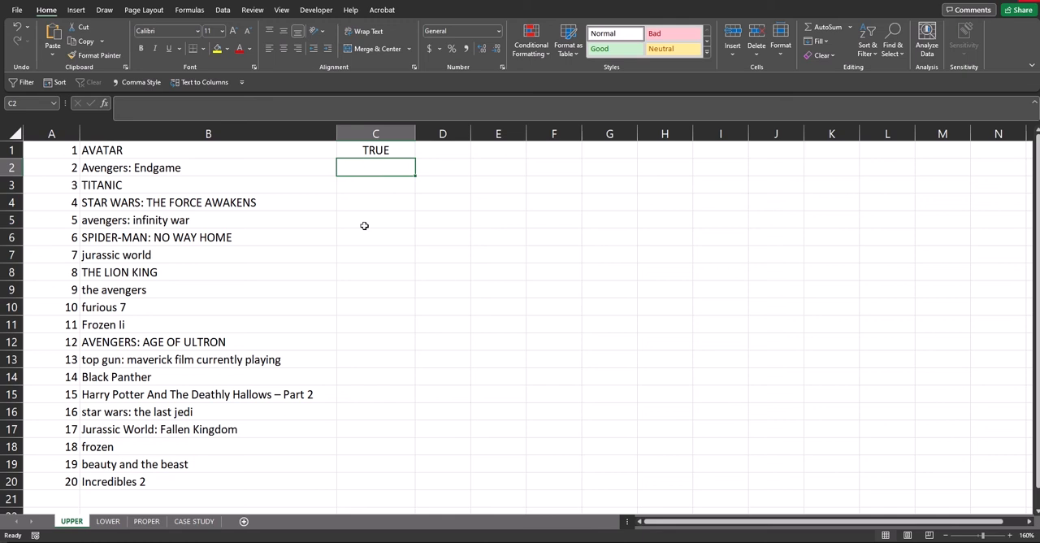
Fill the C1 formula down through C20 with the Fill Down command, and undo that fill.
left_click(368, 153)
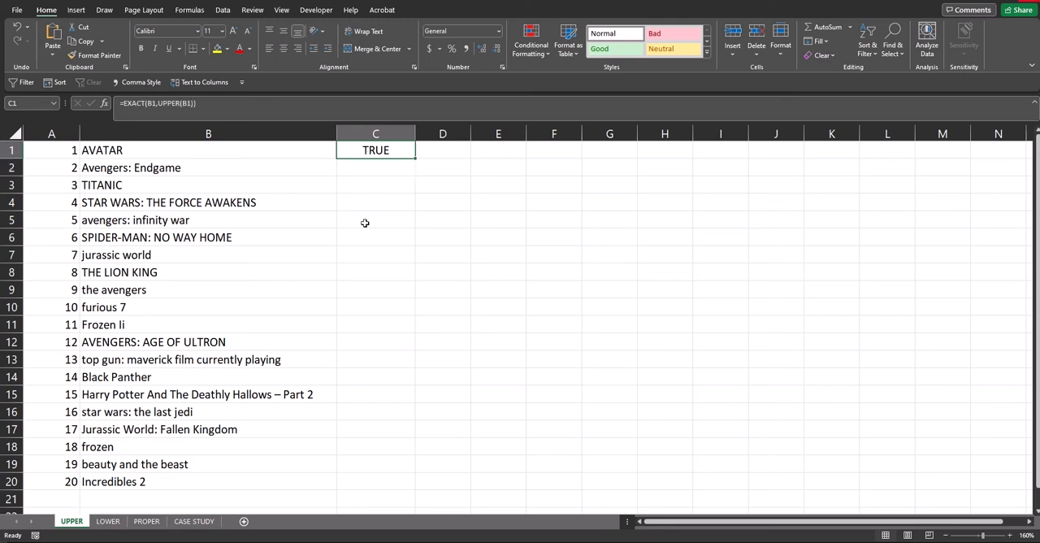
left_click(248, 153)
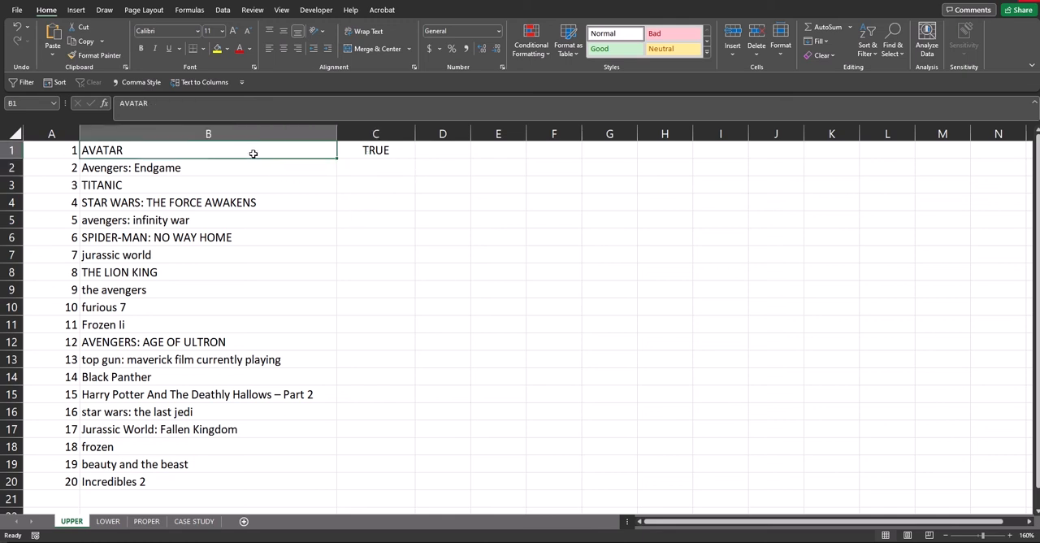
left_click(363, 153)
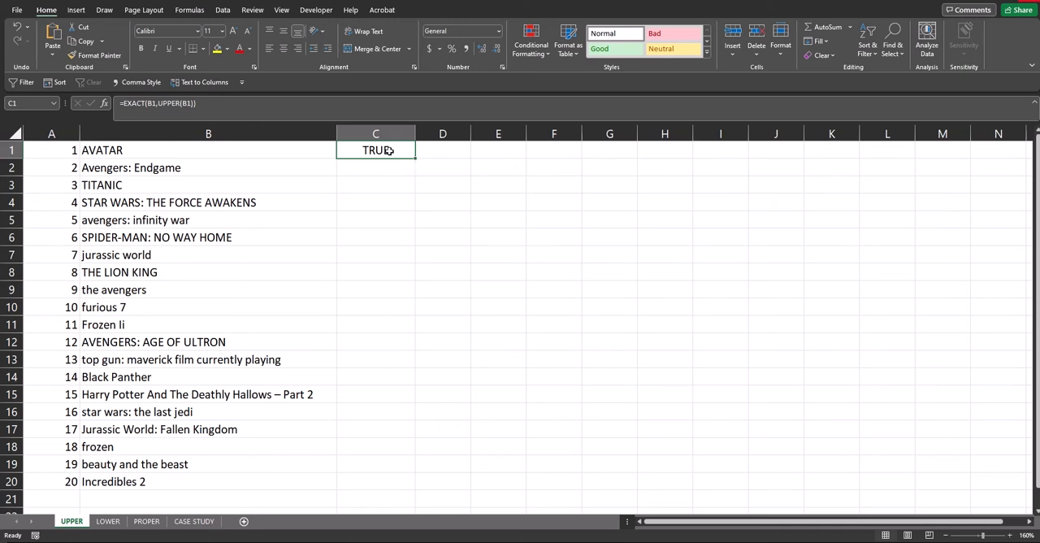
left_click_drag(389, 151, 376, 481)
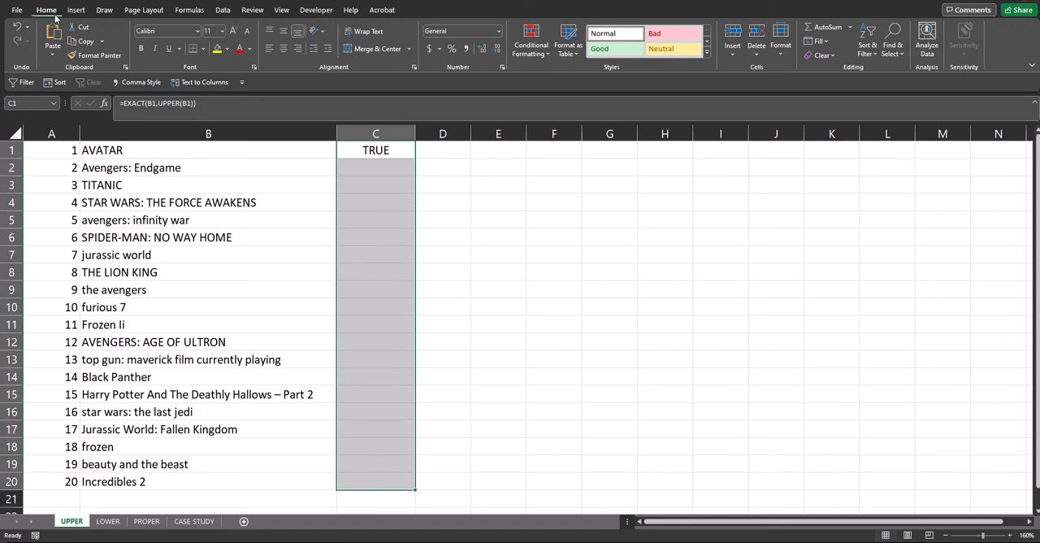
left_click(819, 41)
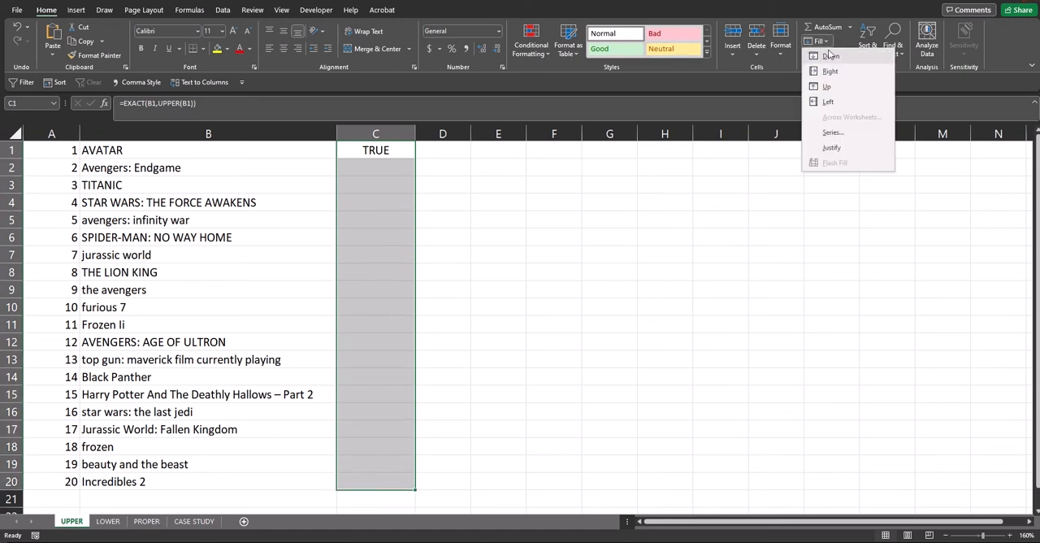
left_click(831, 63)
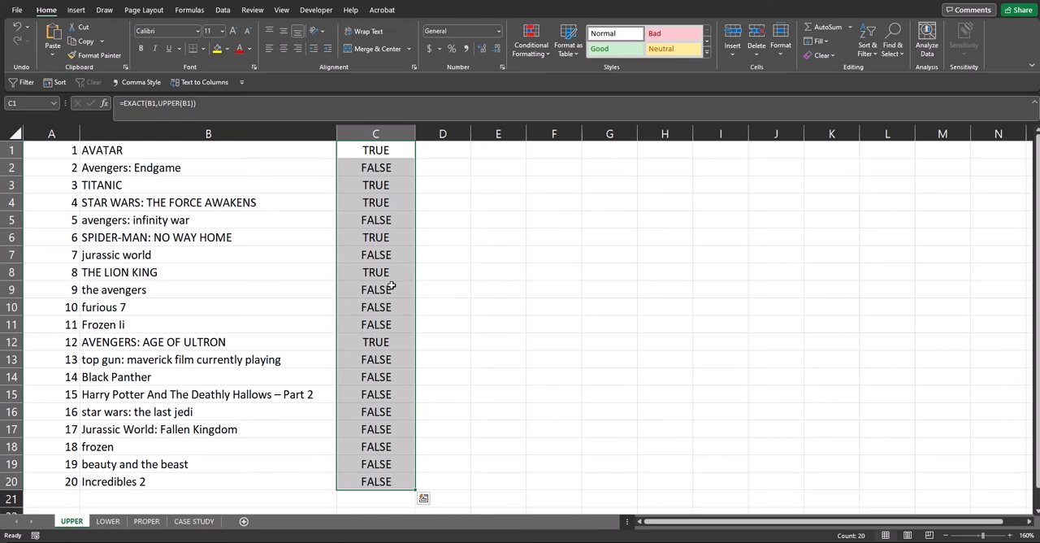
key("ctrl+z")
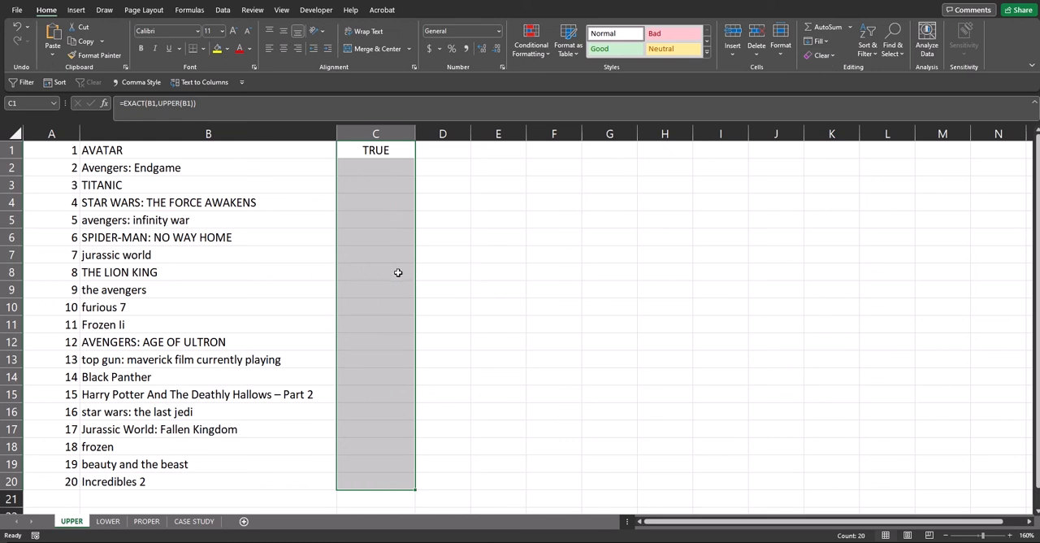
Copy the uppercase test formula from C1 down through C20 with the fill handle.
left_click(399, 150)
left_click_drag(415, 157, 385, 485)
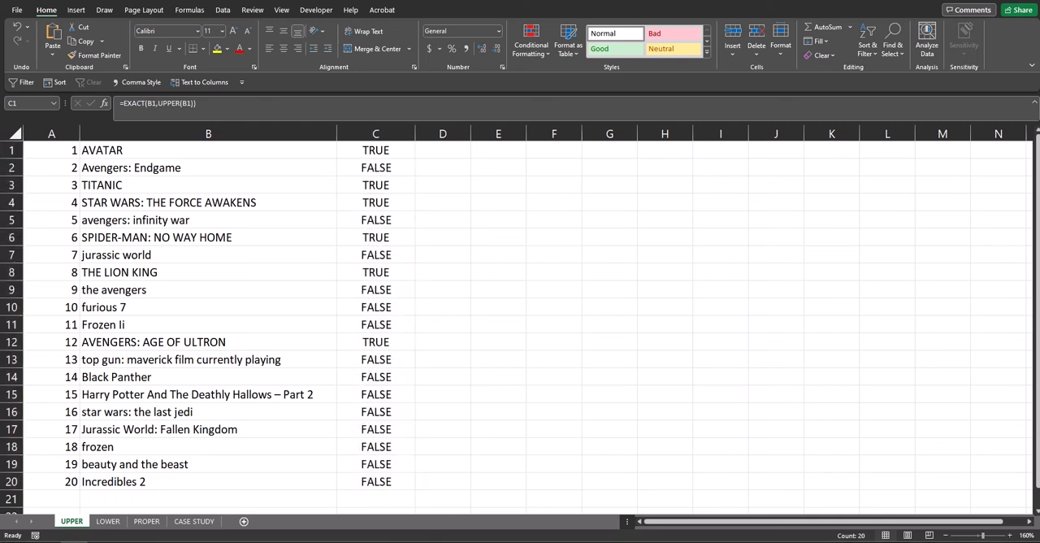
Add a conditional formatting rule to column C that shows cells containing TRUE in Green Fill with Dark Green Text.
left_click(374, 139)
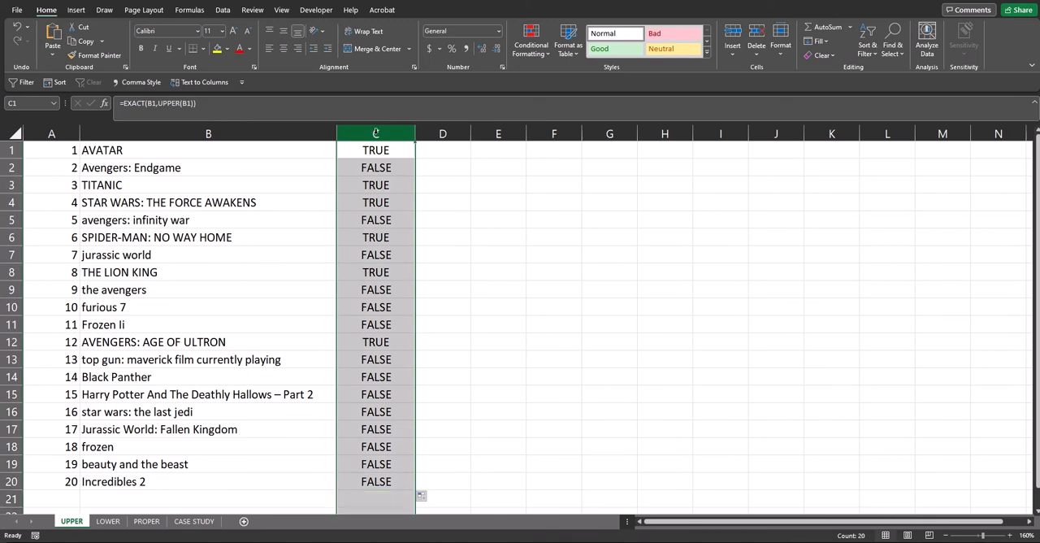
left_click(530, 43)
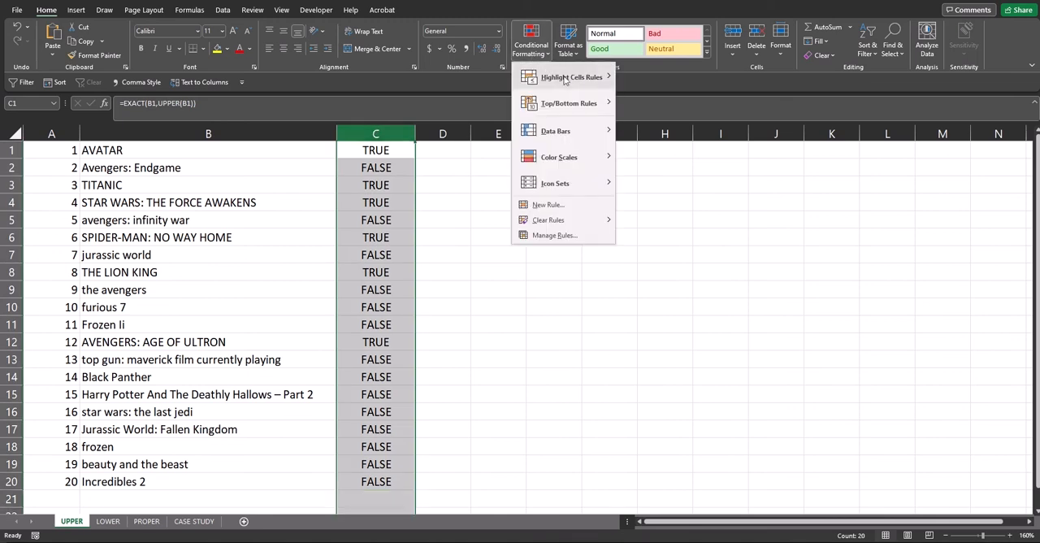
mouse_move(567, 79)
left_click(682, 189)
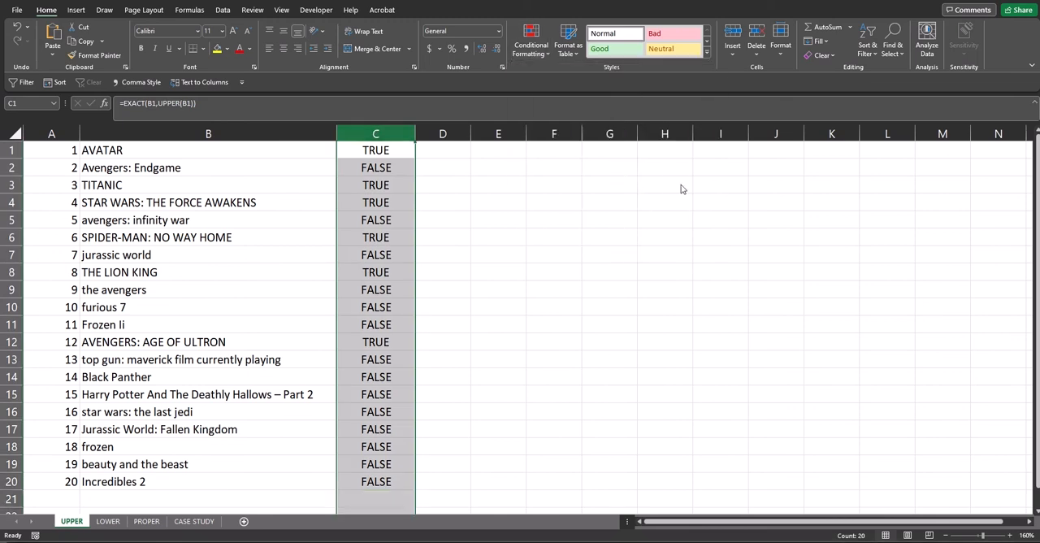
type("TRUE")
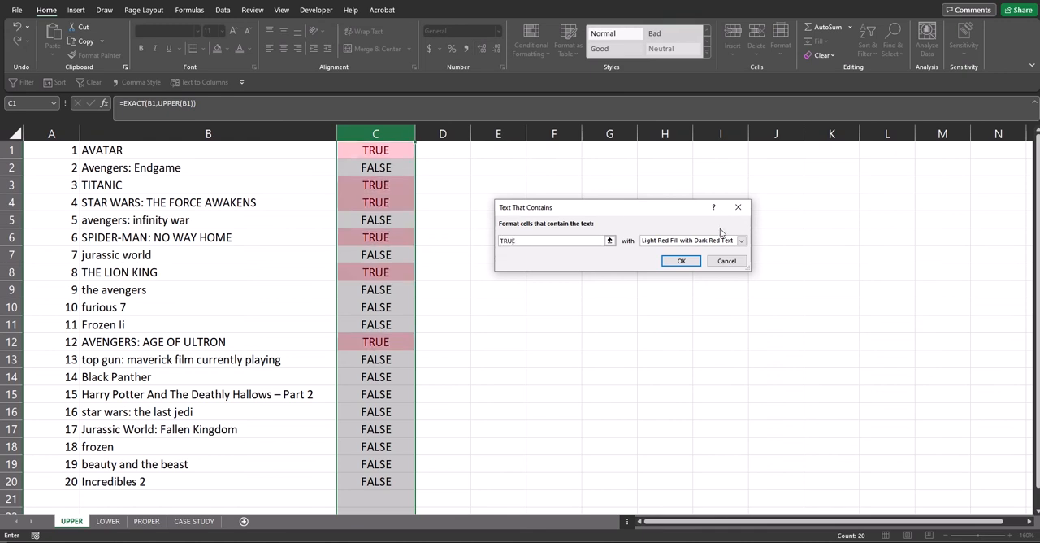
left_click(741, 240)
left_click(701, 267)
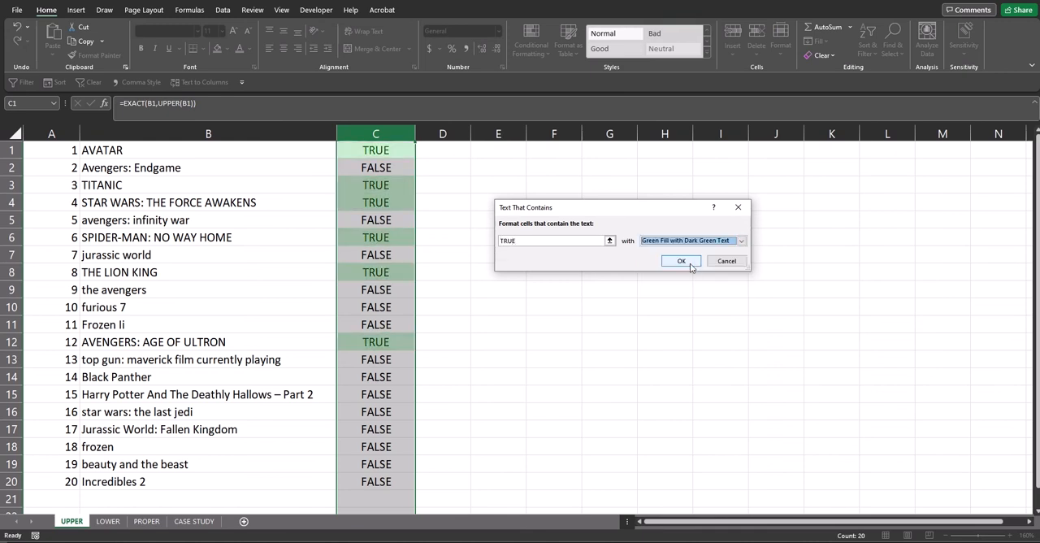
left_click(676, 262)
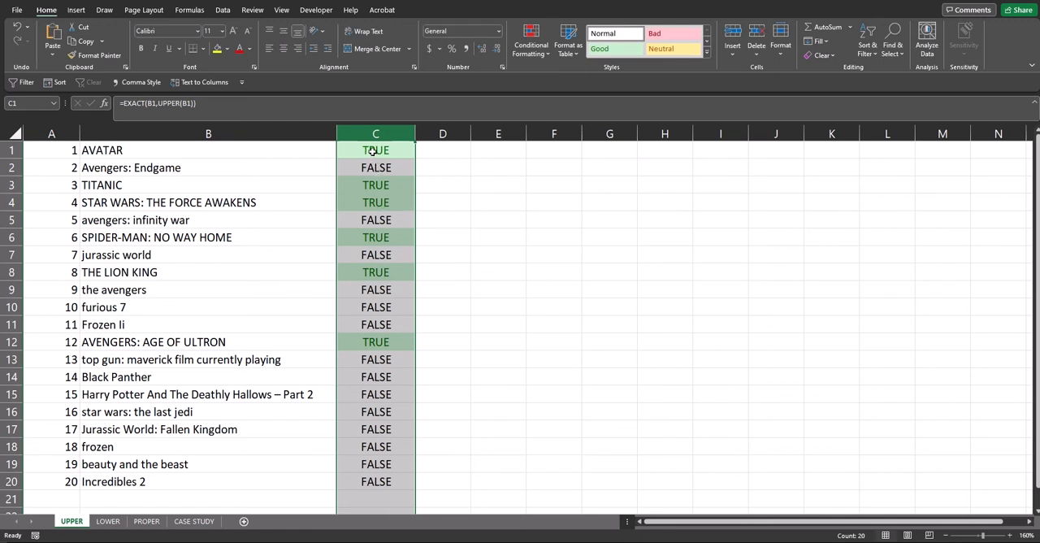
left_click(440, 154)
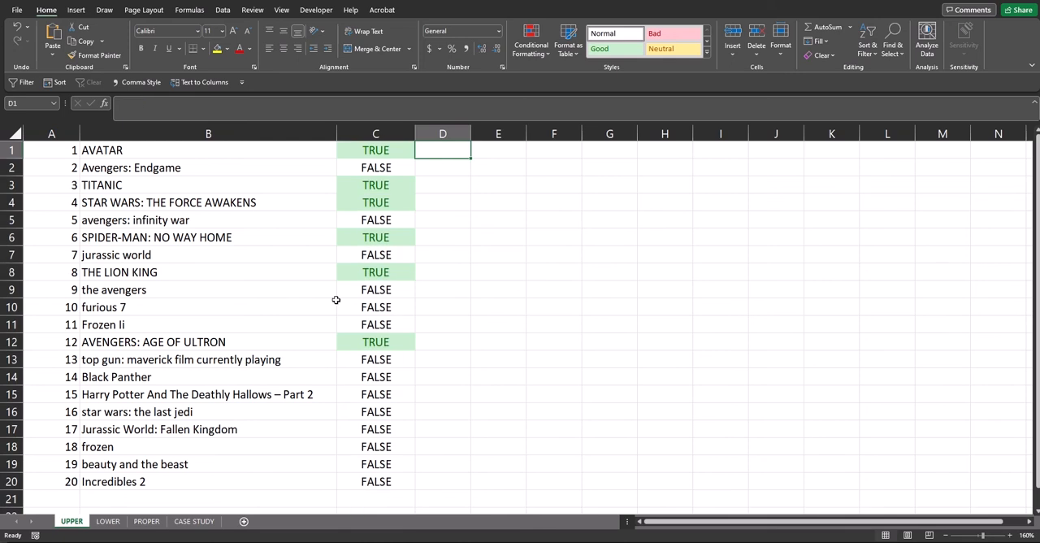
On the LOWER sheet, enter the formula =EXACT(B1,LOWER(B1)) in cell C1 to test for all-lowercase text.
key("ctrl+Page_Down")
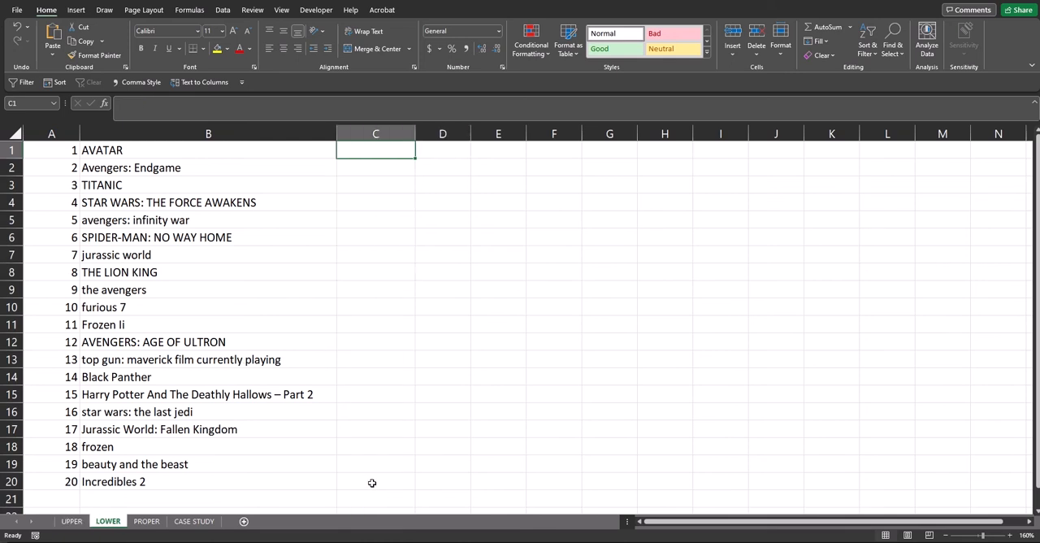
left_click(372, 485)
left_click(370, 498)
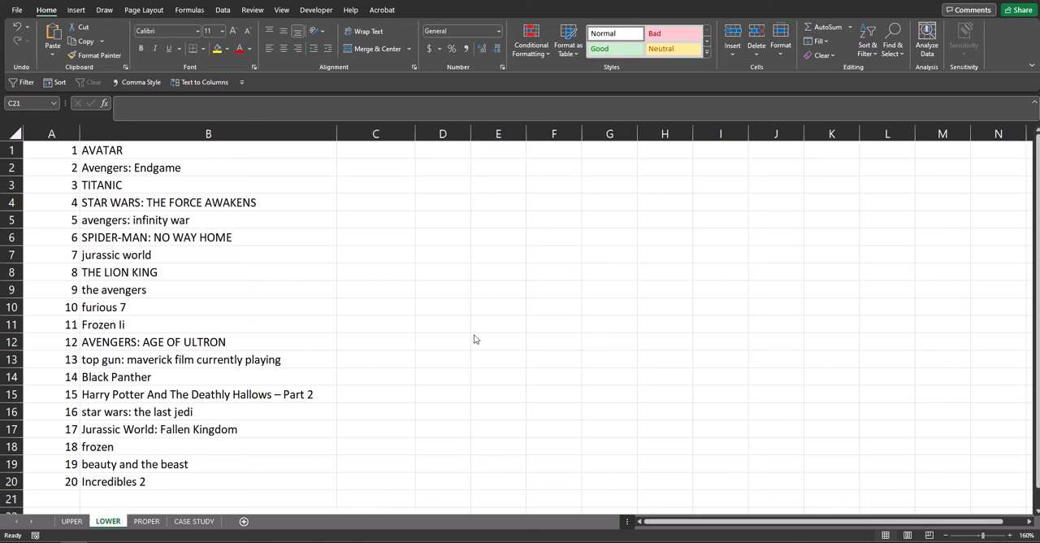
left_click(374, 151)
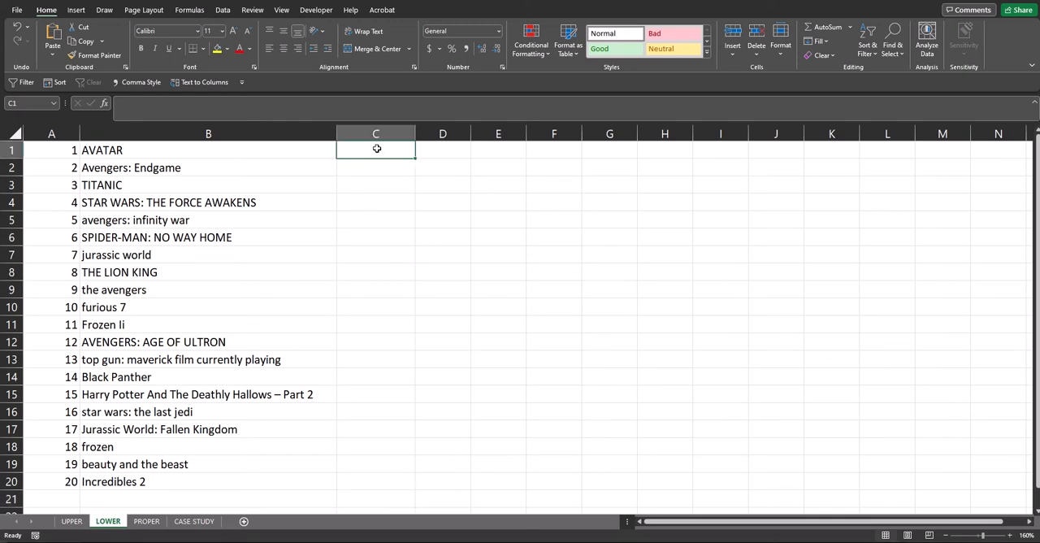
type("=")
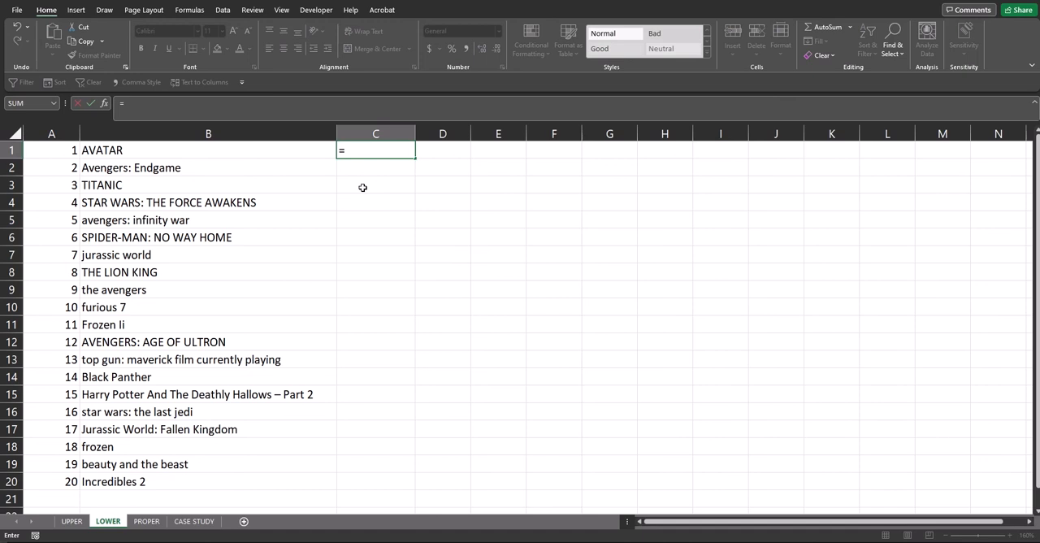
type("EA")
key("BackSpace")
type("X")
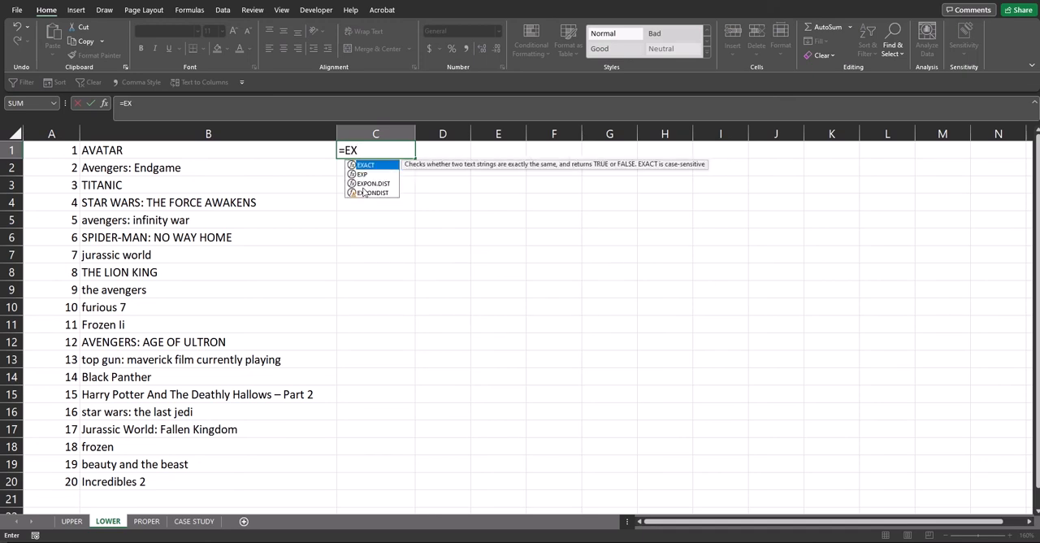
key("Tab")
type("B")
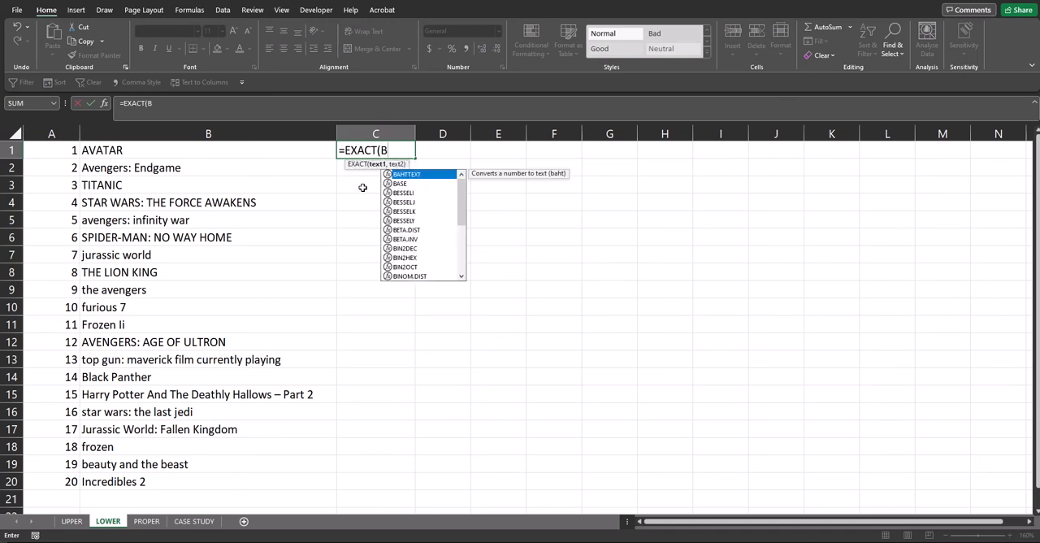
type("1,")
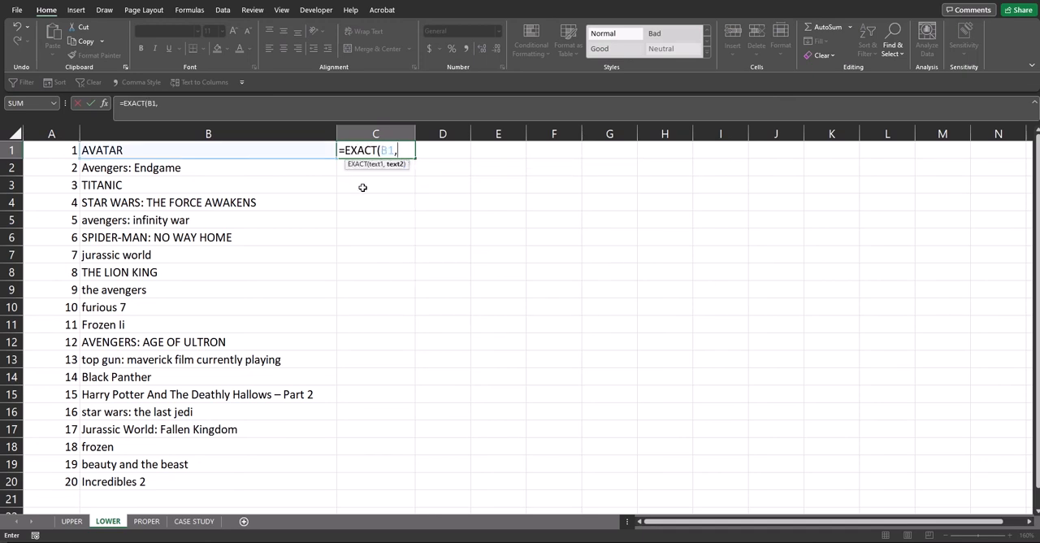
type("LOWE")
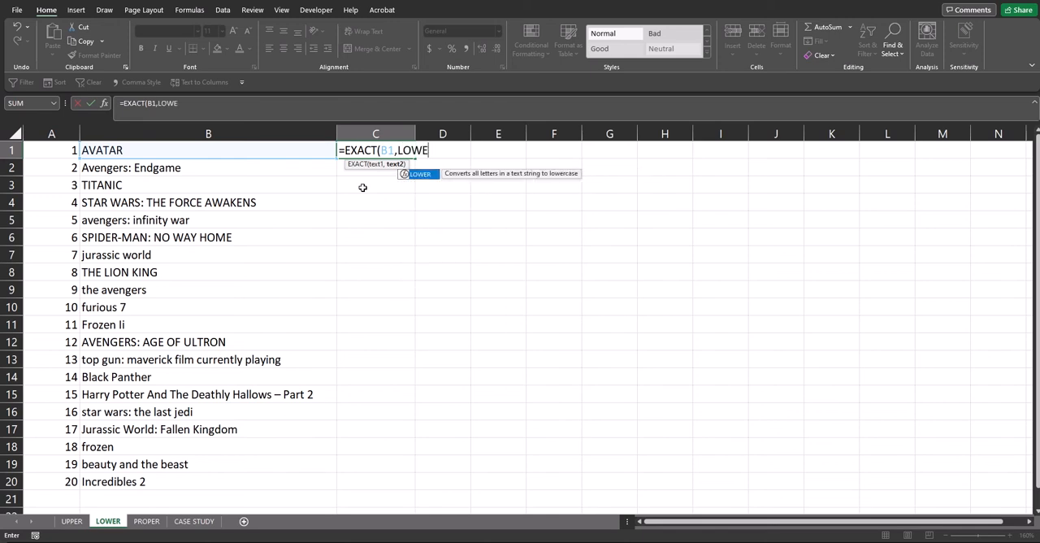
key("Tab")
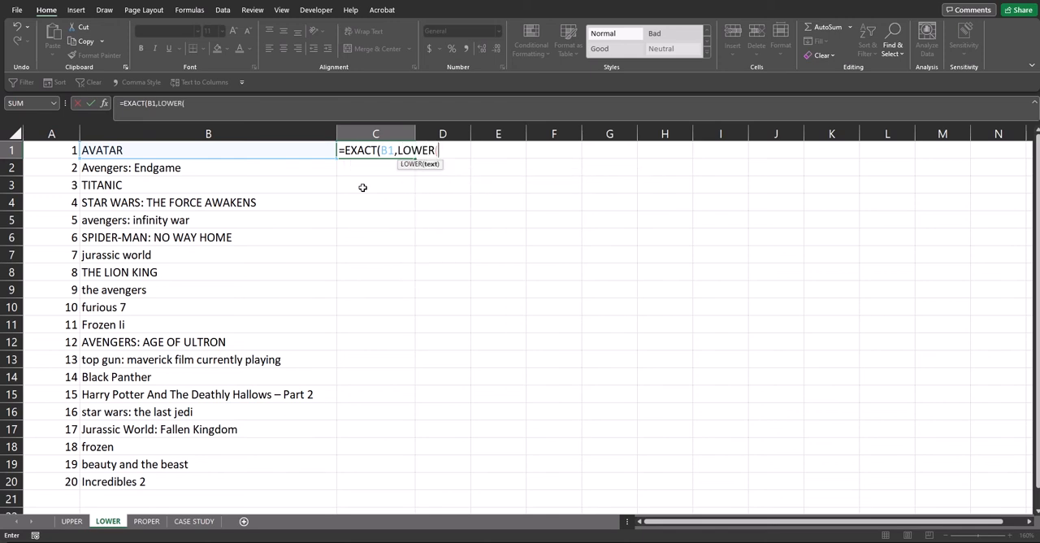
type("B1))")
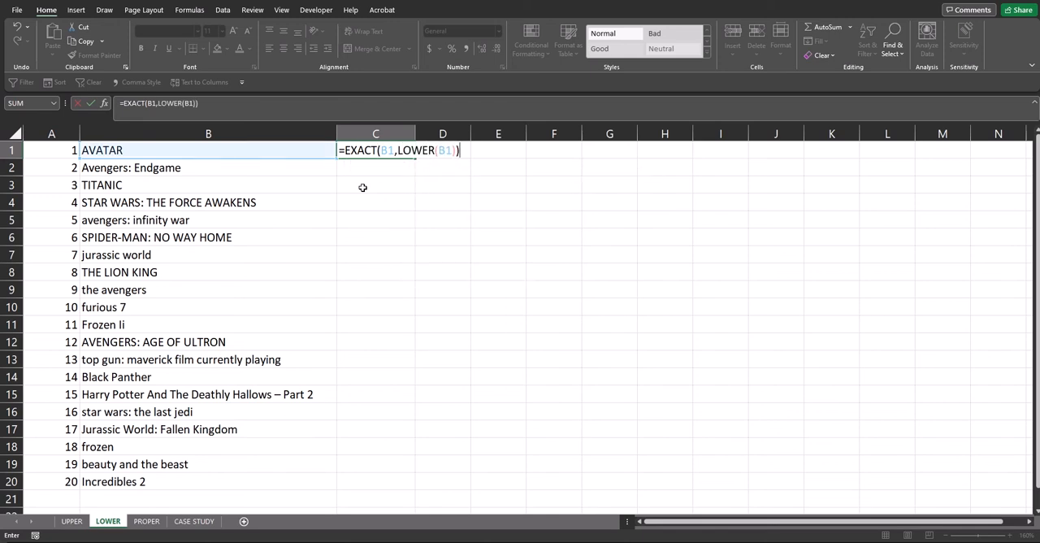
key("Return")
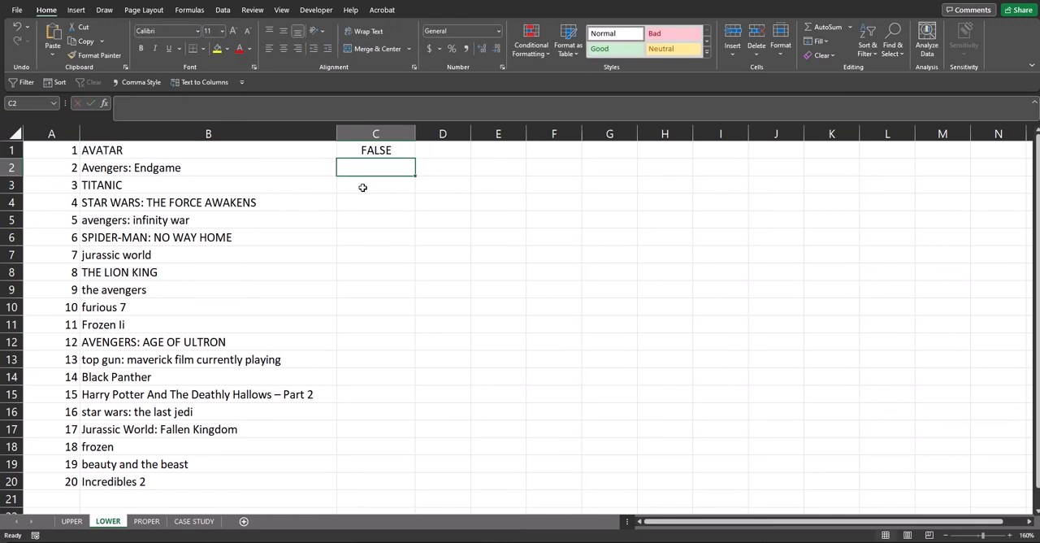
key("Up")
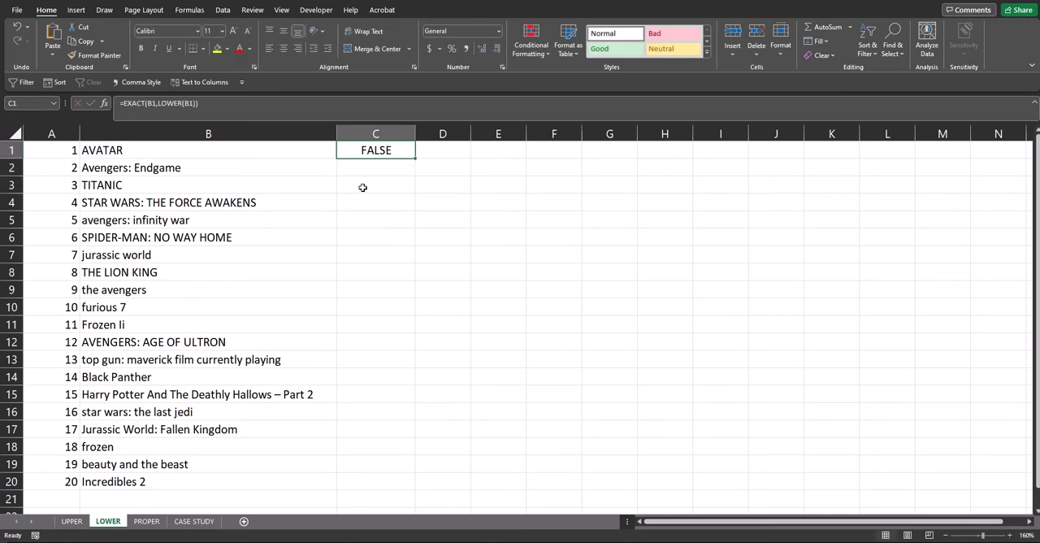
Copy the lowercase test formula on the LOWER sheet from C1 down through C20 and check the results against the titles.
left_click(243, 154)
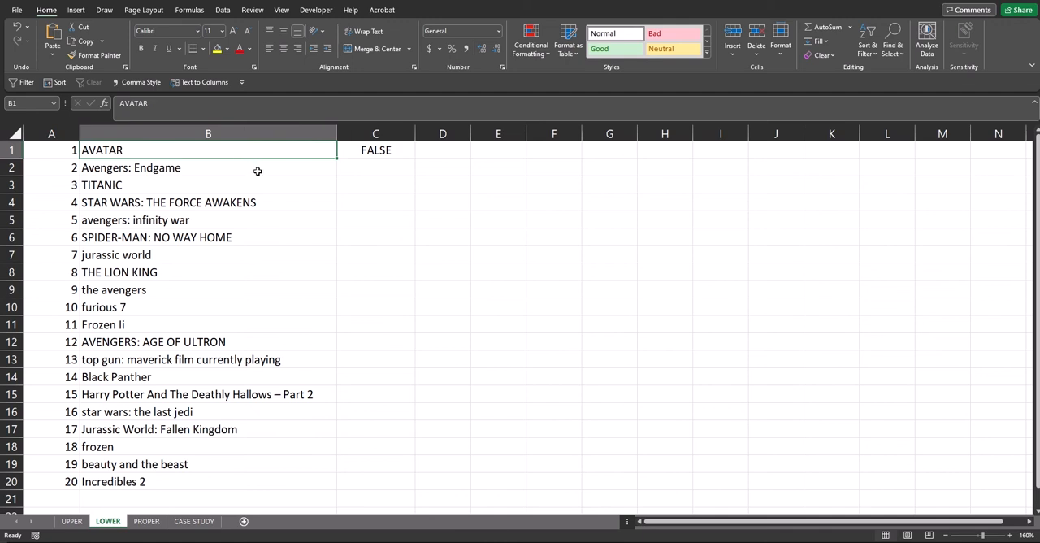
left_click(339, 153)
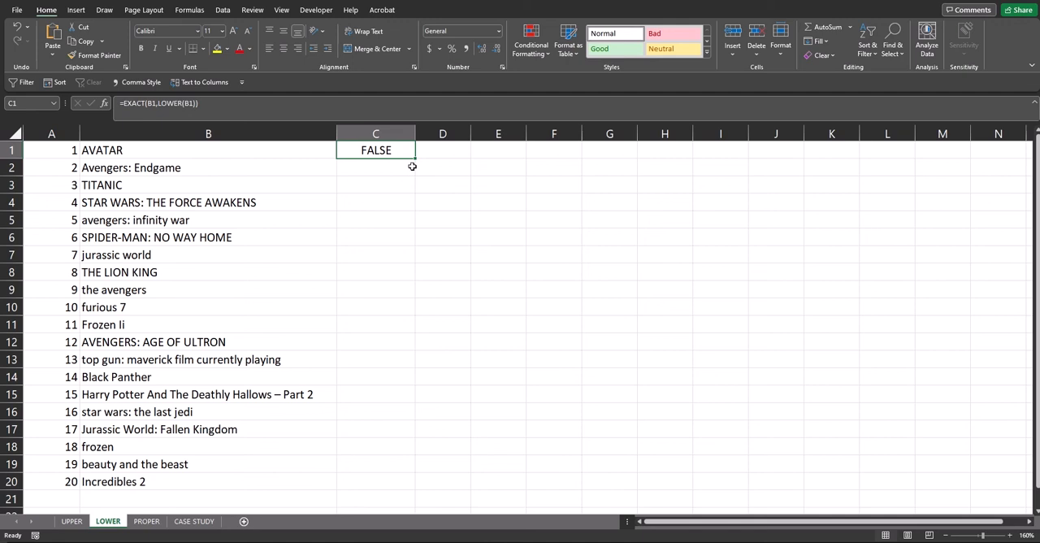
left_click_drag(415, 160, 401, 484)
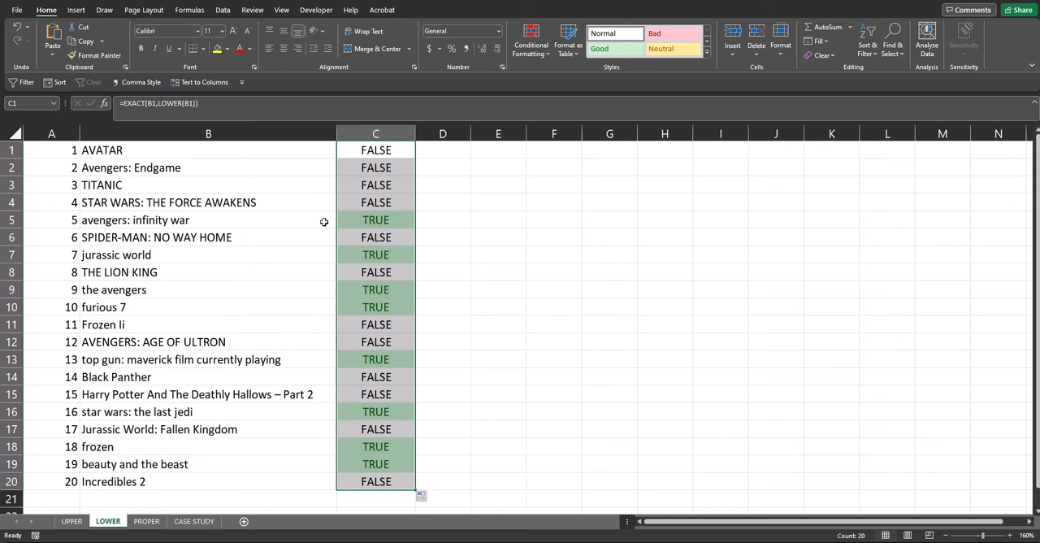
left_click(355, 222)
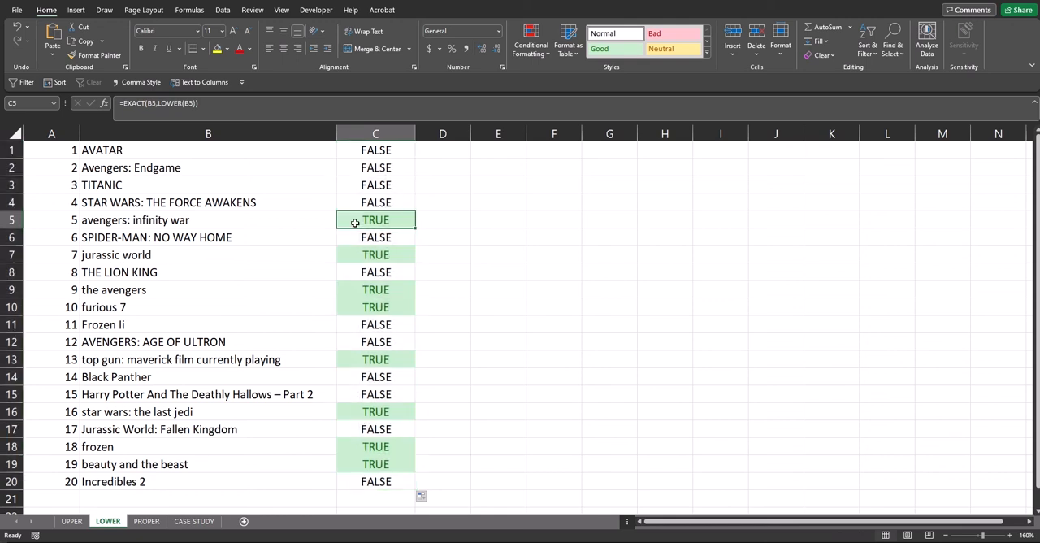
left_click(278, 221)
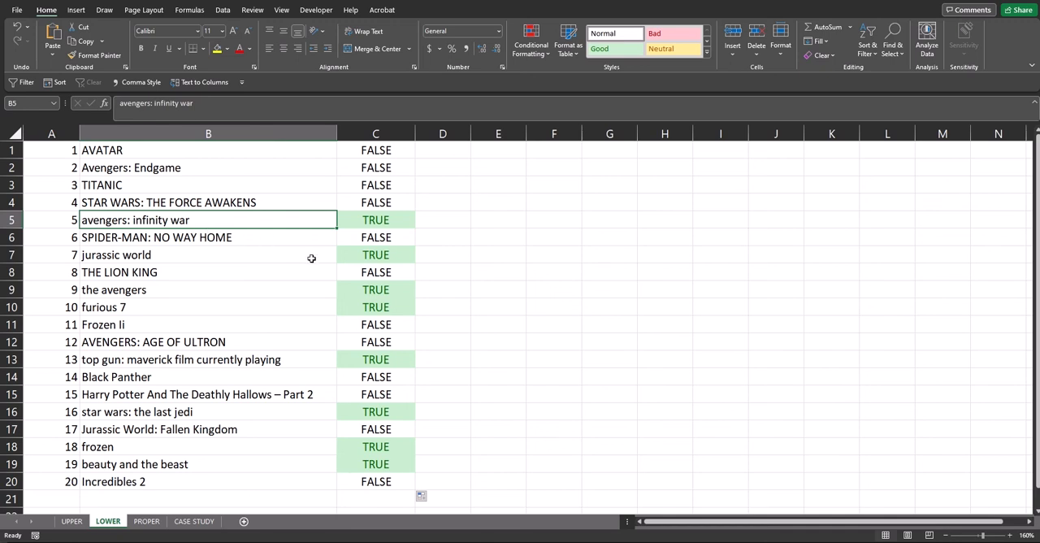
left_click(276, 242)
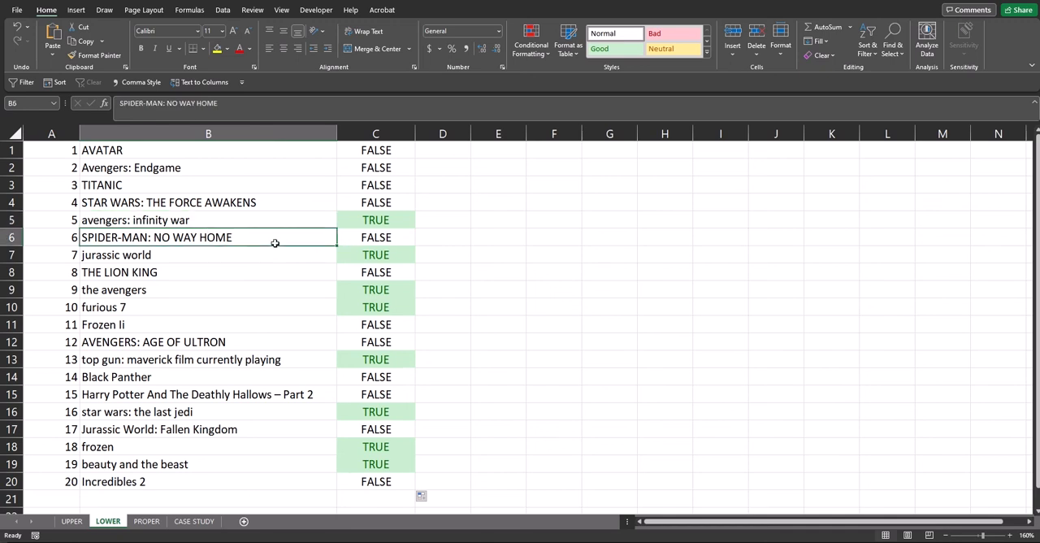
left_click(365, 244)
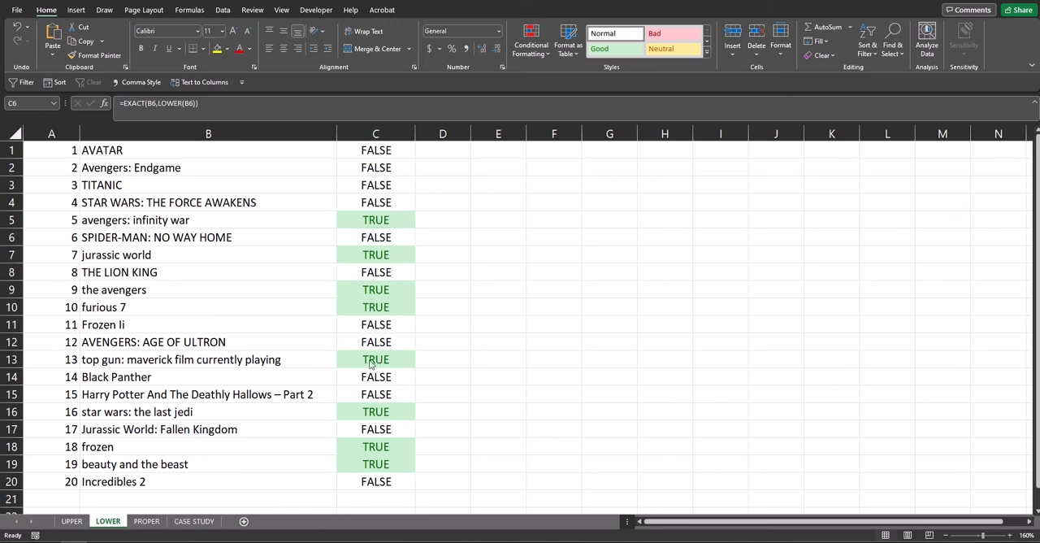
Switch to the PROPER sheet and select cell C1 beside the first movie title.
left_click(149, 527)
left_click(148, 525)
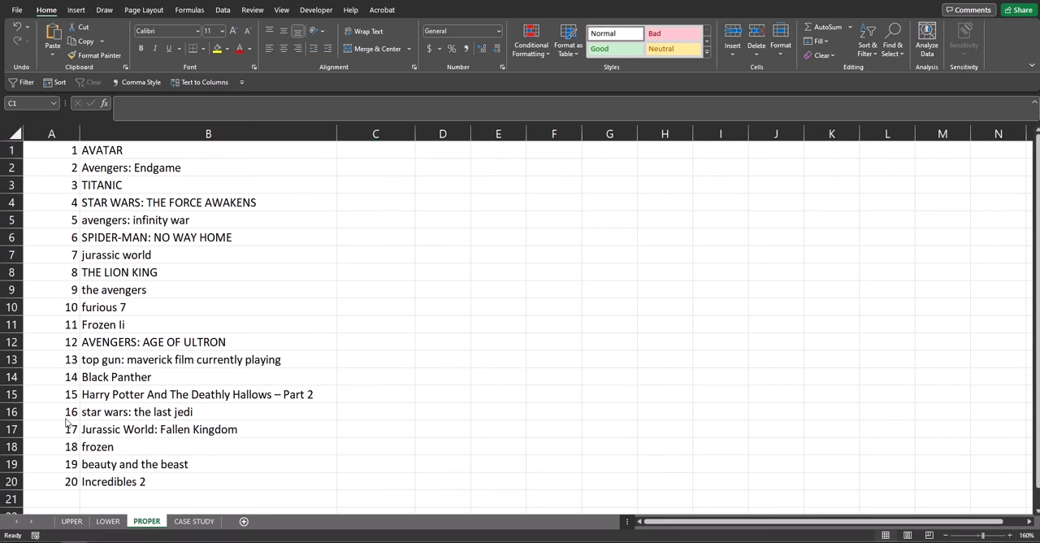
left_click(370, 499)
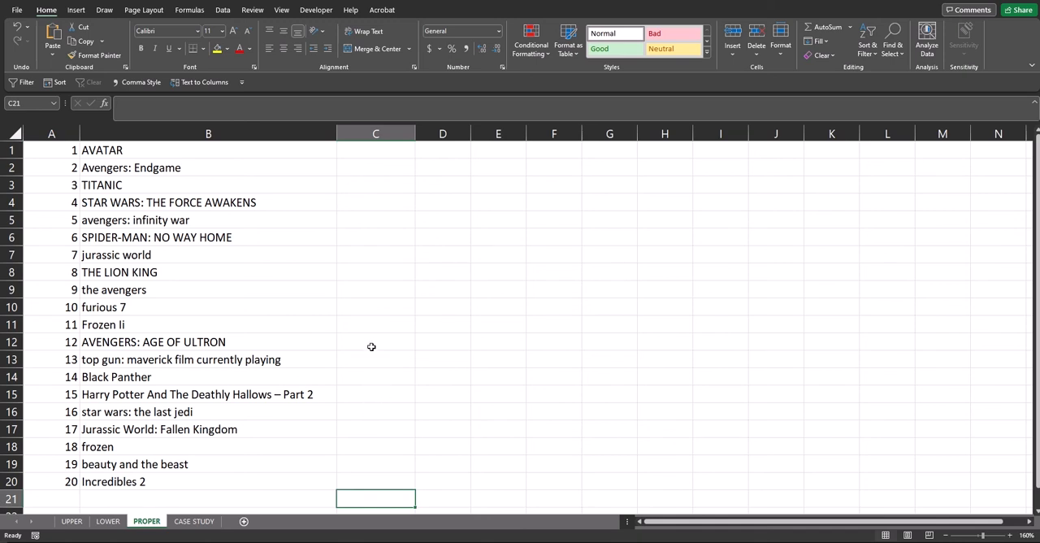
left_click(372, 152)
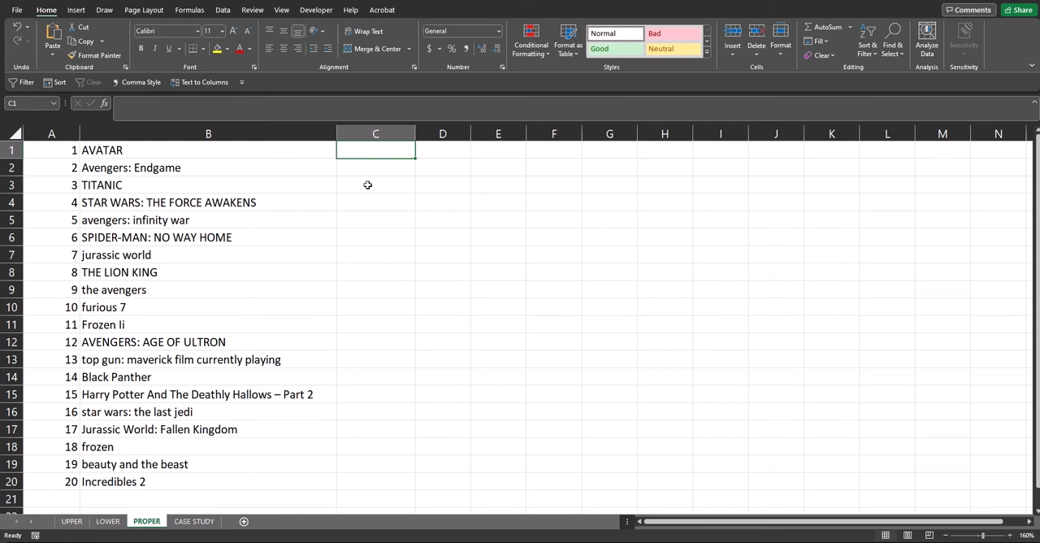
left_click(370, 498)
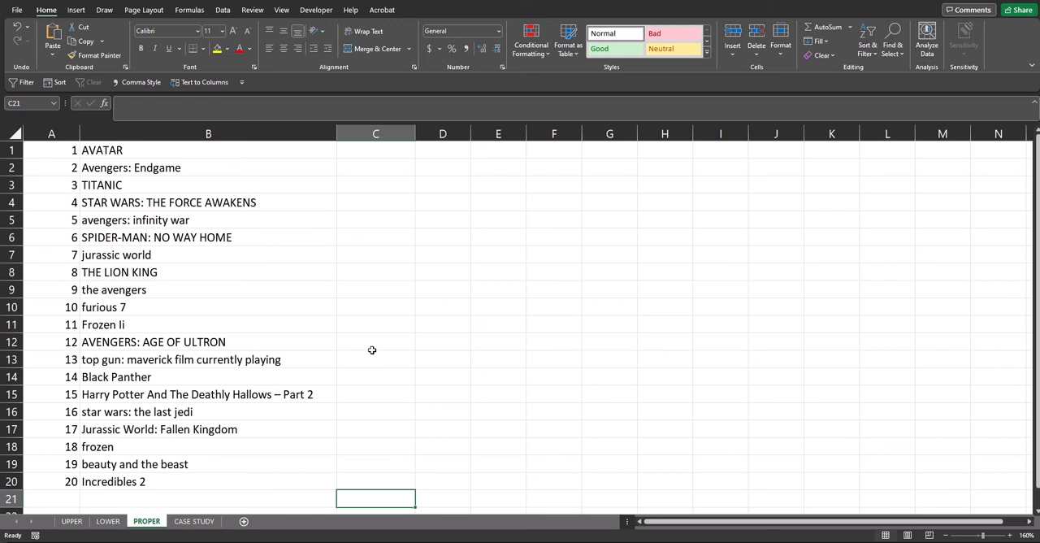
left_click(372, 152)
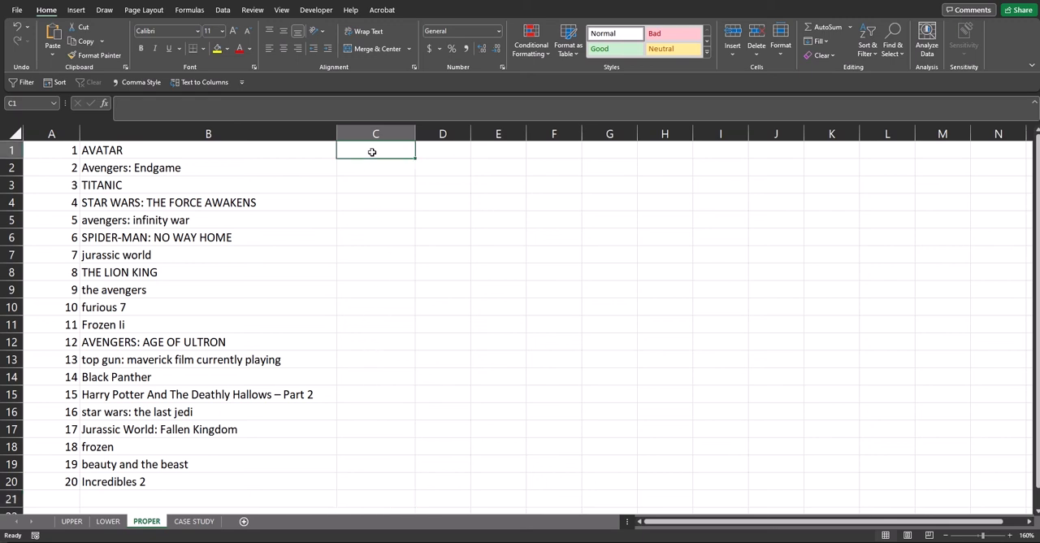
Enter the formula =EXACT(B1,PROPER(B1)) in cell C1 to test for proper-case text.
type("=EXA")
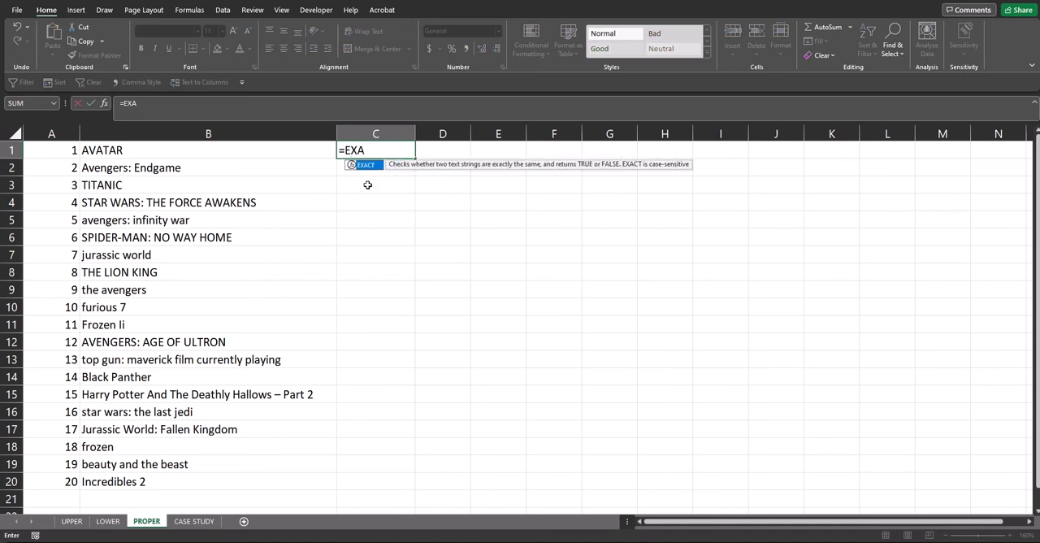
key("Tab")
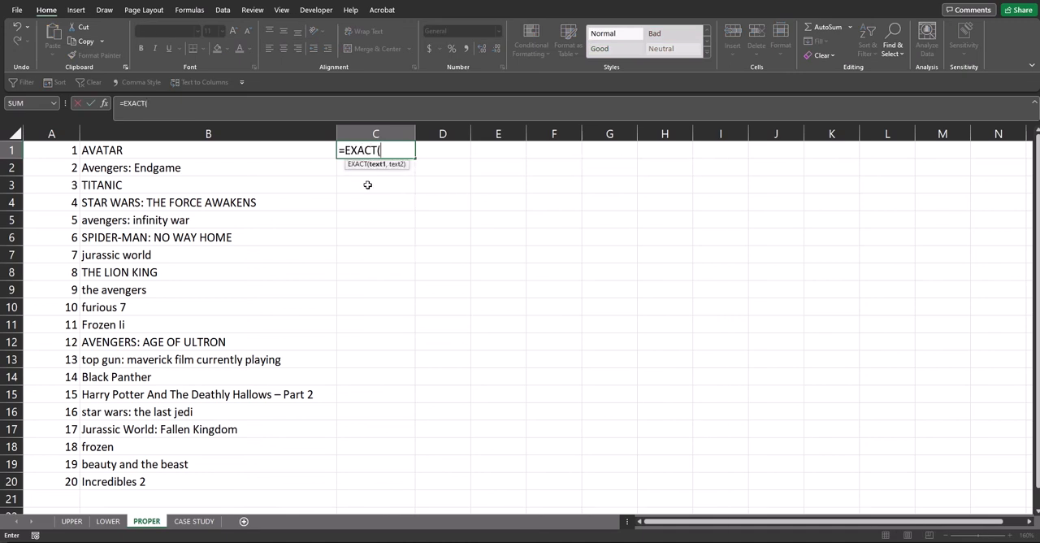
type("B")
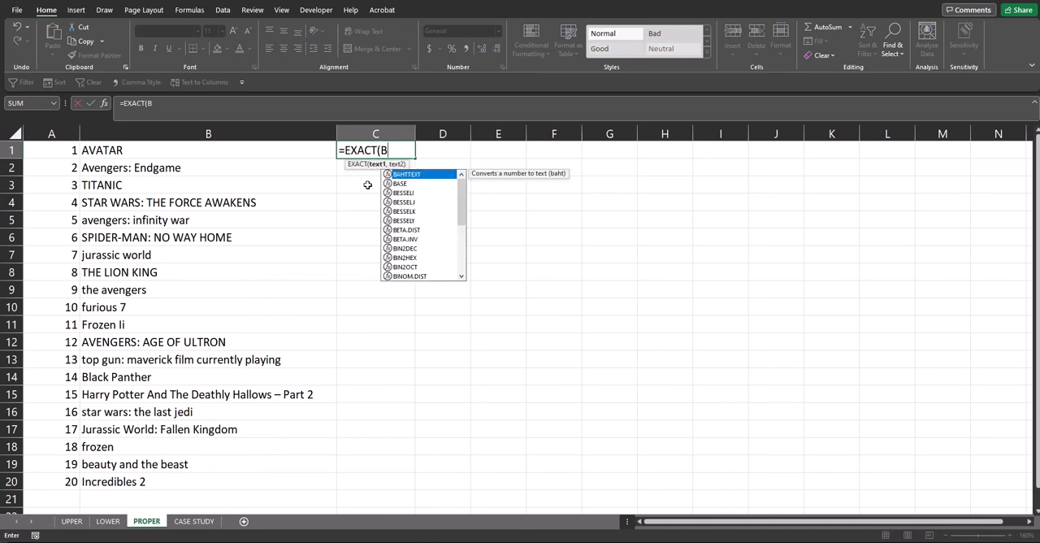
type("1,PROP")
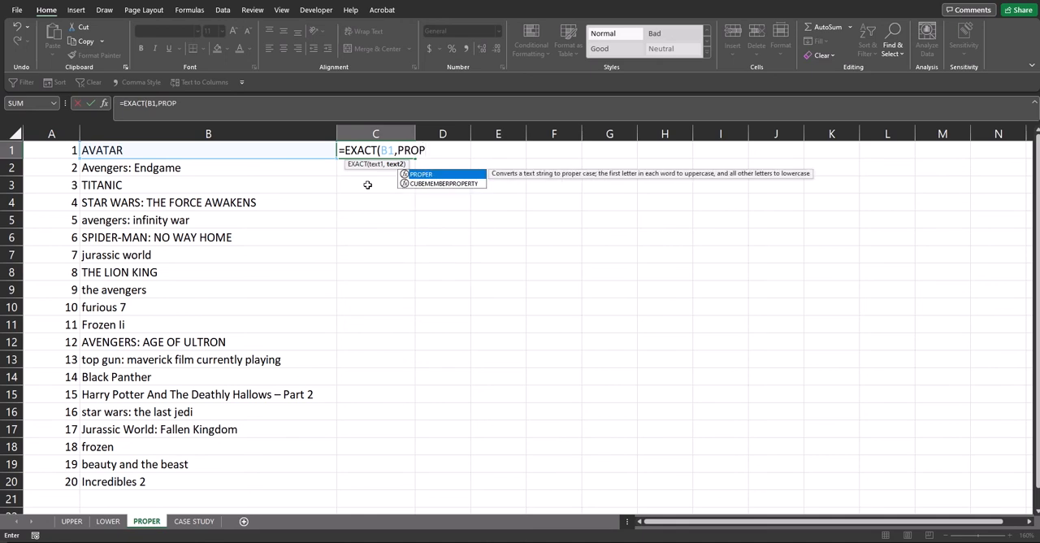
key("Tab")
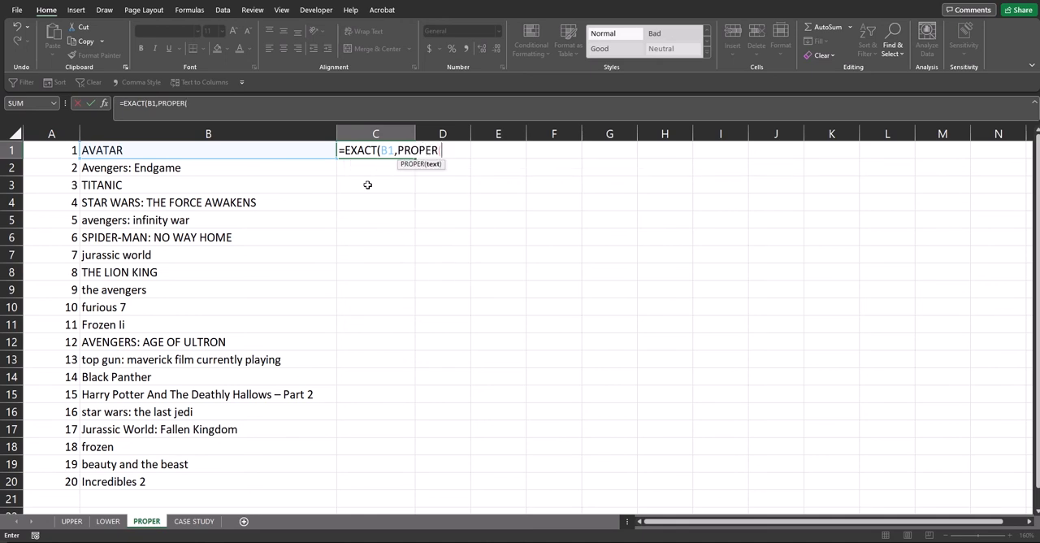
type("B1))")
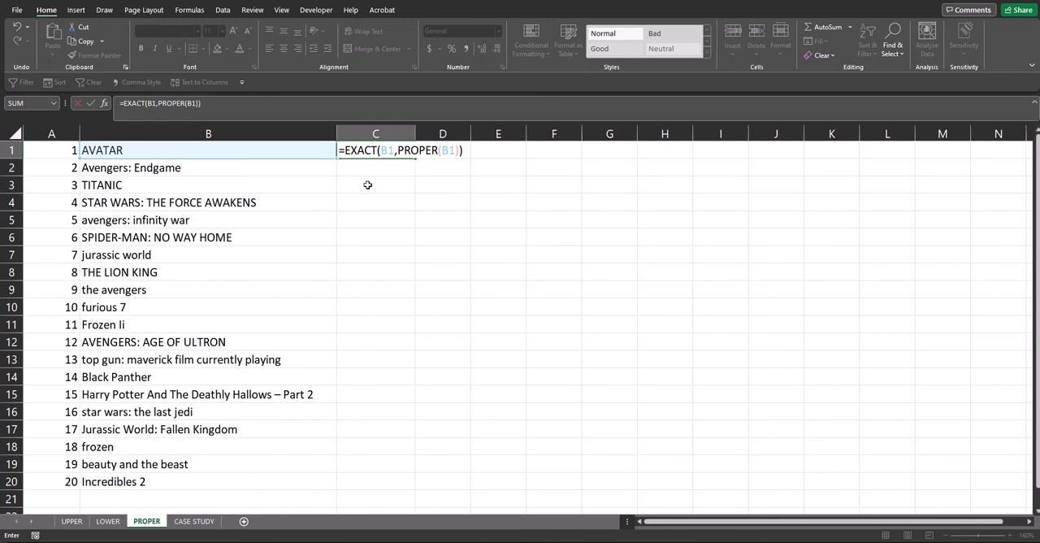
key("Return")
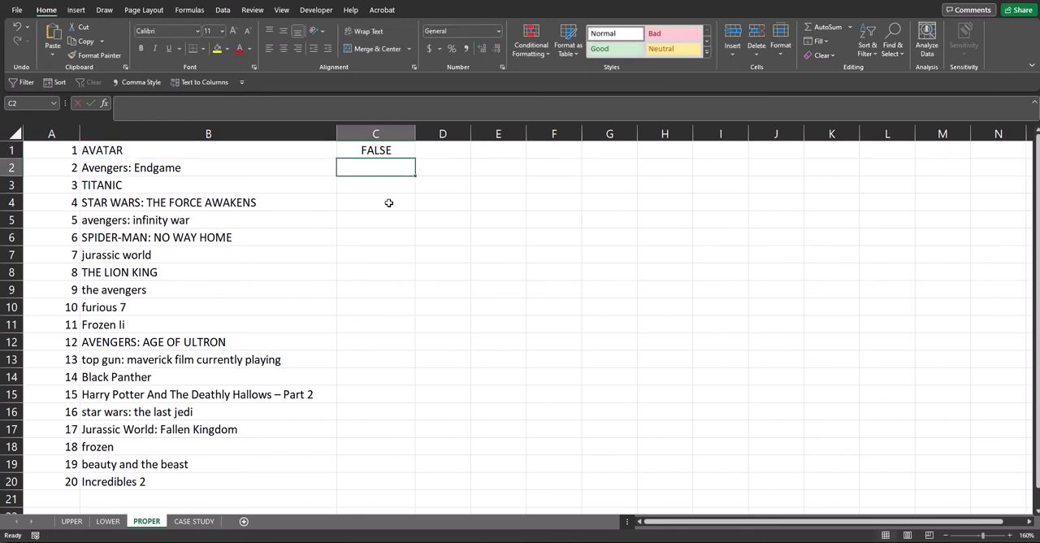
Copy the EXACT proper-case formula from C1 down through C20, and undo both the fill and the formula entry.
left_click(393, 154)
left_click_drag(415, 159, 410, 491)
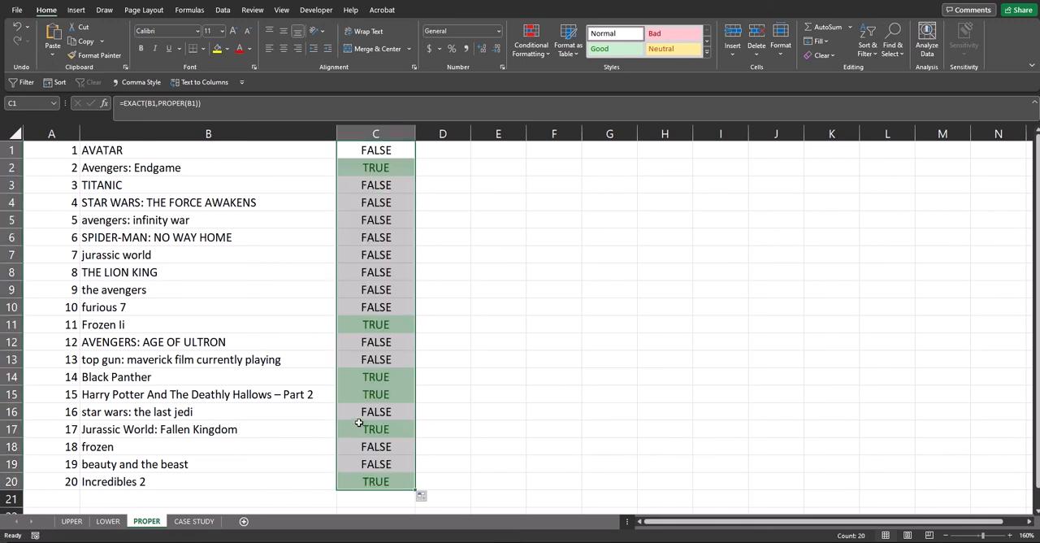
key("ctrl+z")
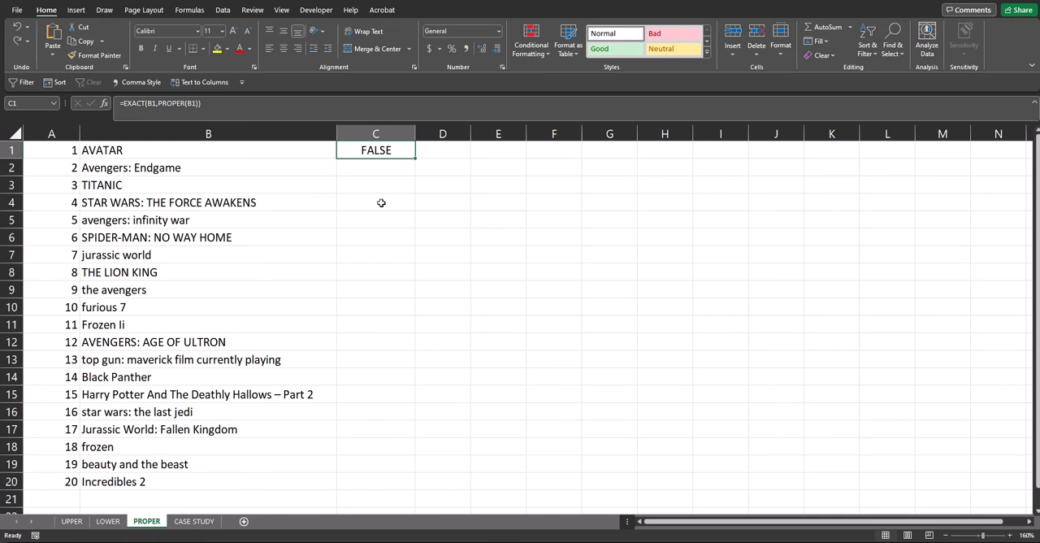
key("ctrl+z")
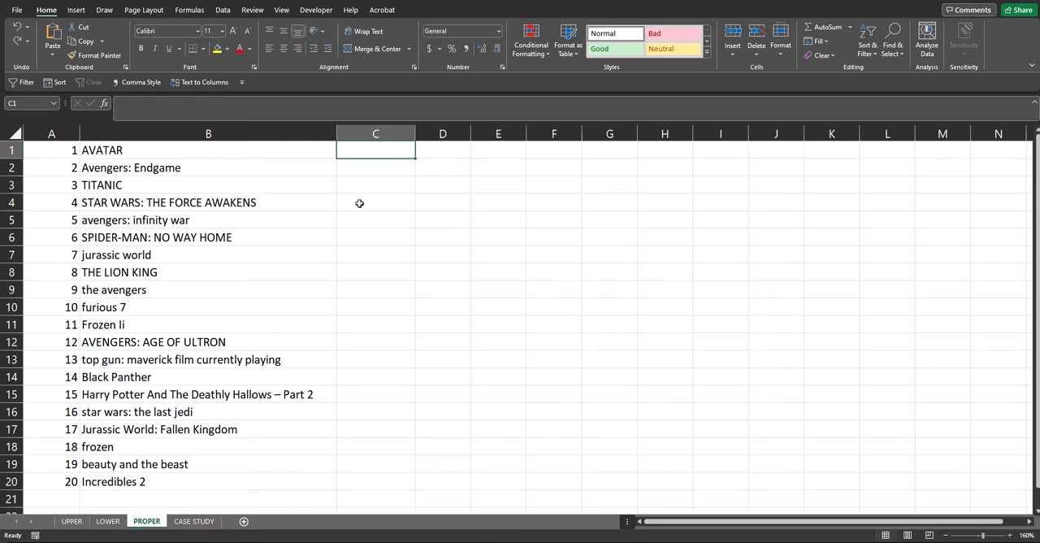
Enter the formula =SUBSTITUTE(B1,PROPER(B1),"X")="X" in cell C1 as an alternative proper-case test.
type("=SUB")
key("Tab")
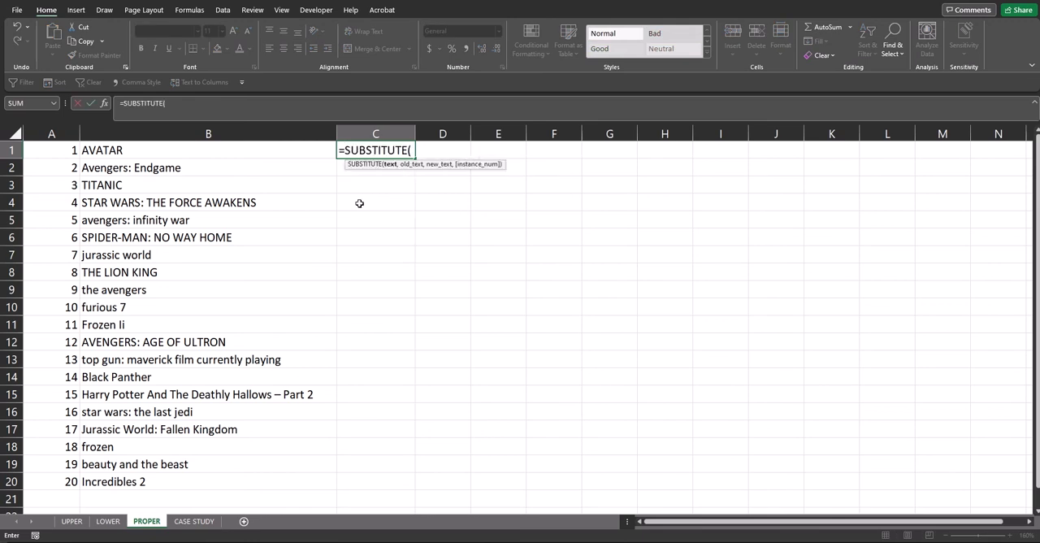
type("B")
type("1,PROP")
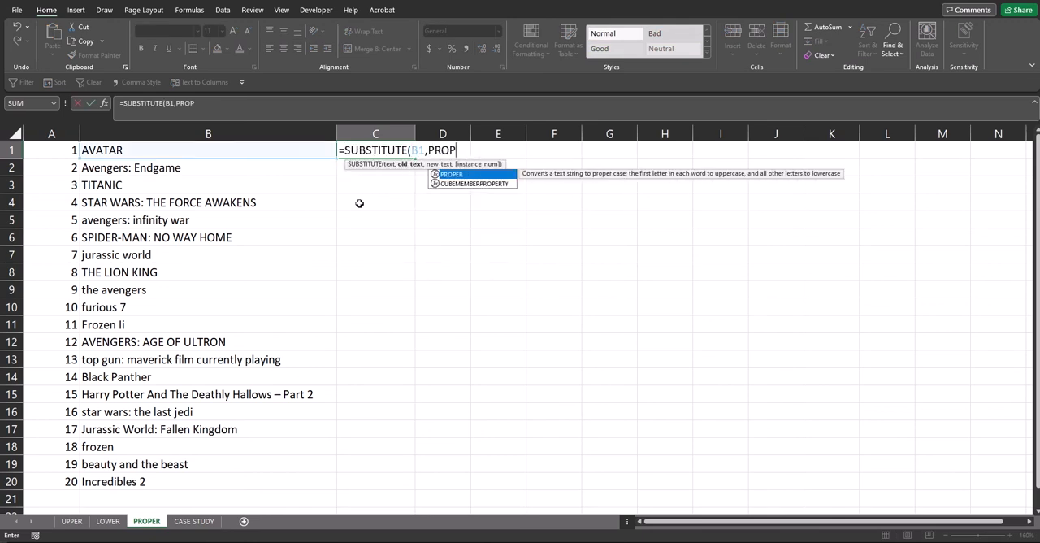
key("Tab")
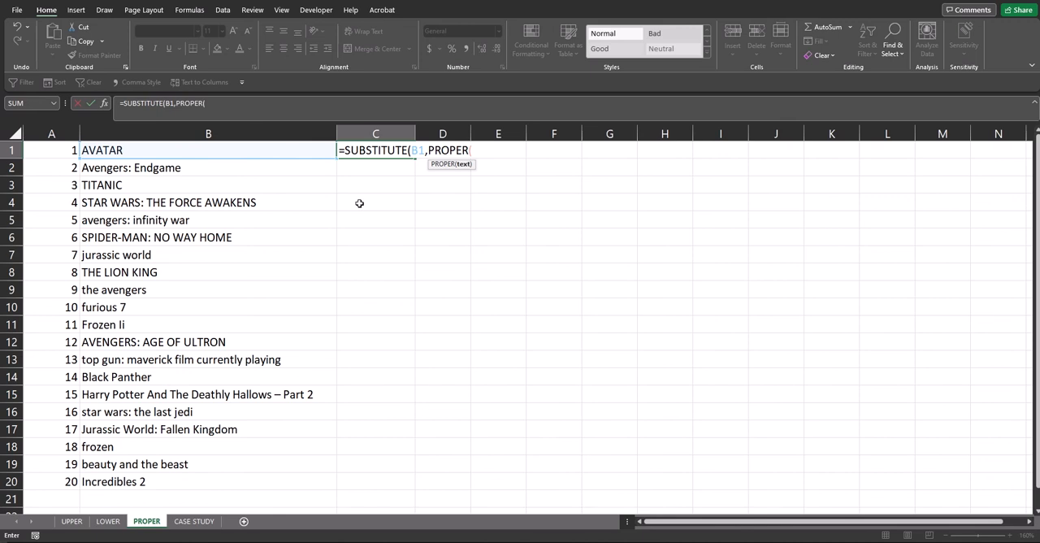
type("B1)")
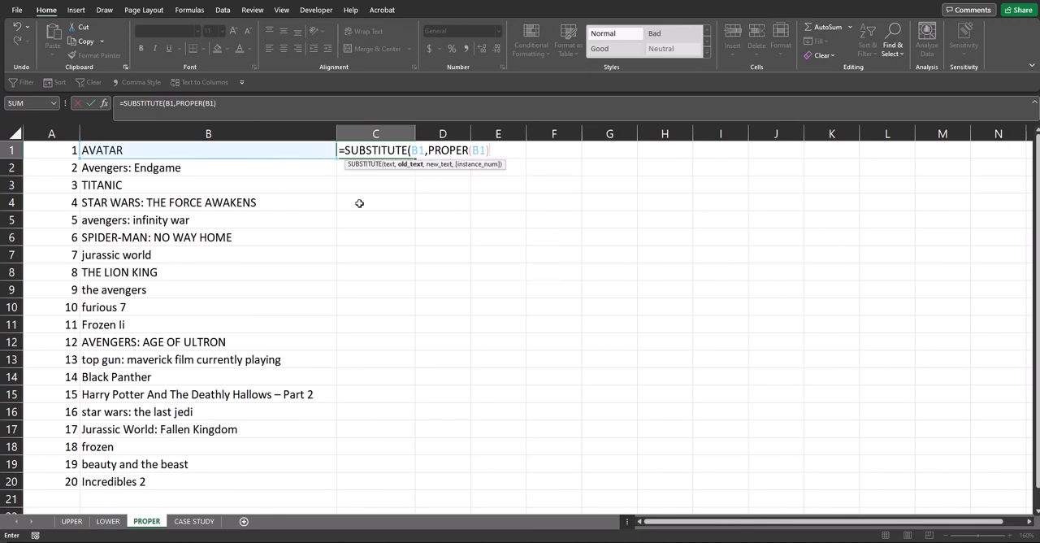
type(",\"X\"")
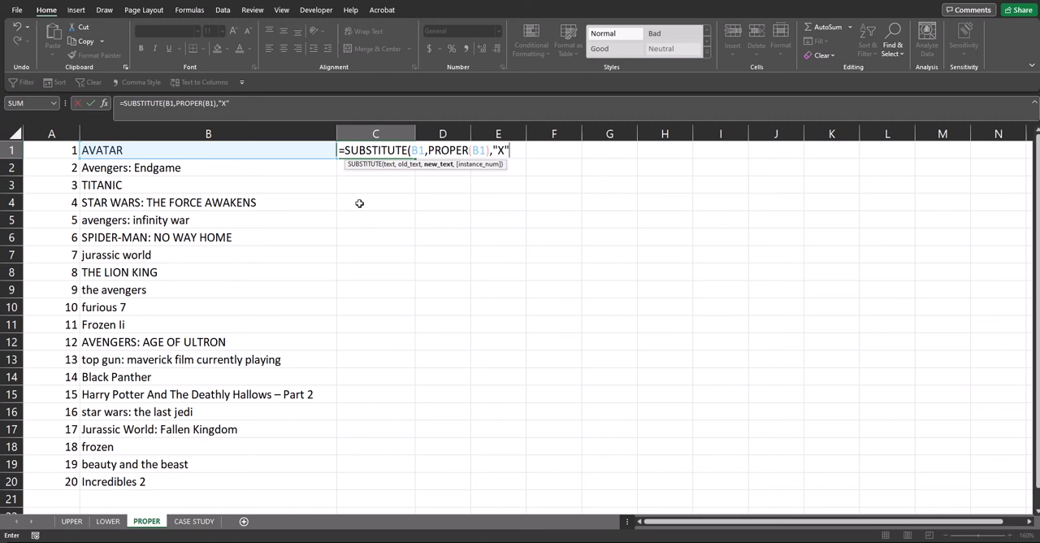
type(")=")
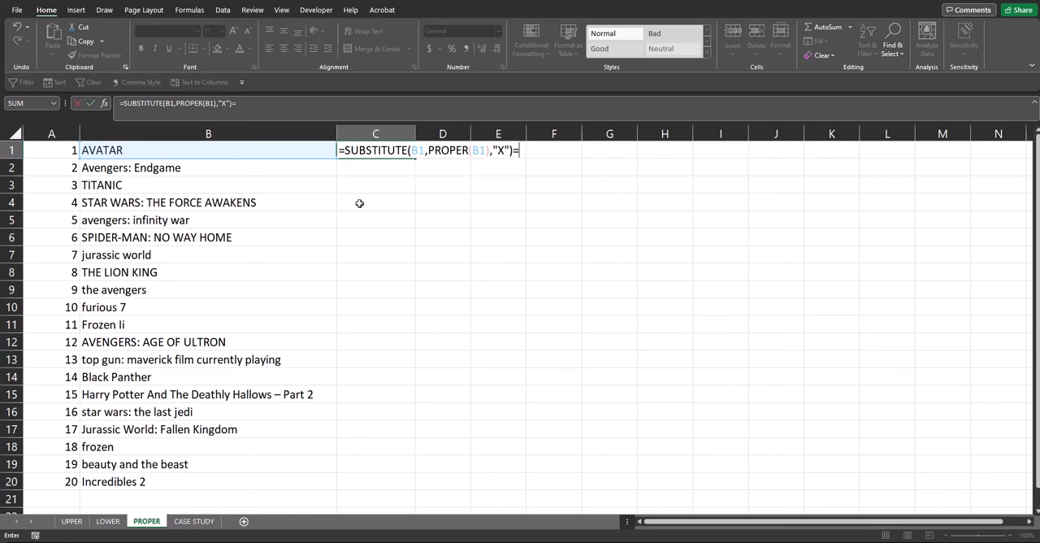
type("\"X")
key("Return")
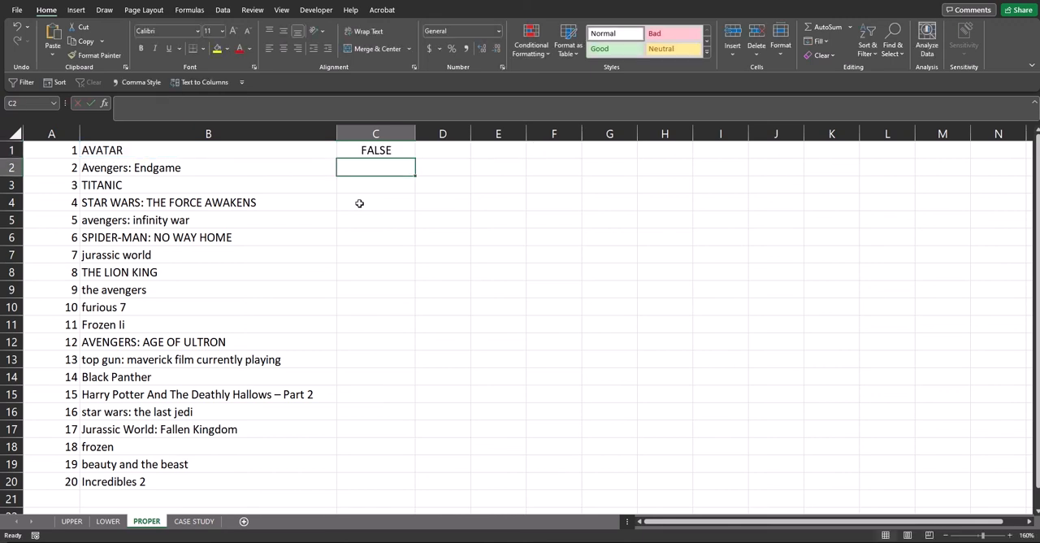
Copy the SUBSTITUTE formula from C1 down through C20 and check the results against the titles.
left_click(399, 151)
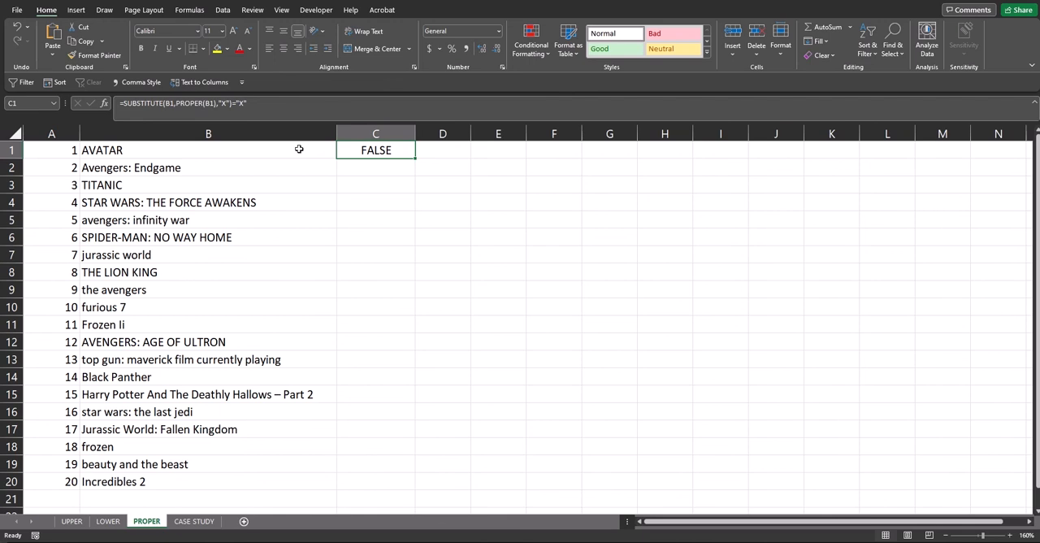
double_click(416, 158)
left_click(375, 167)
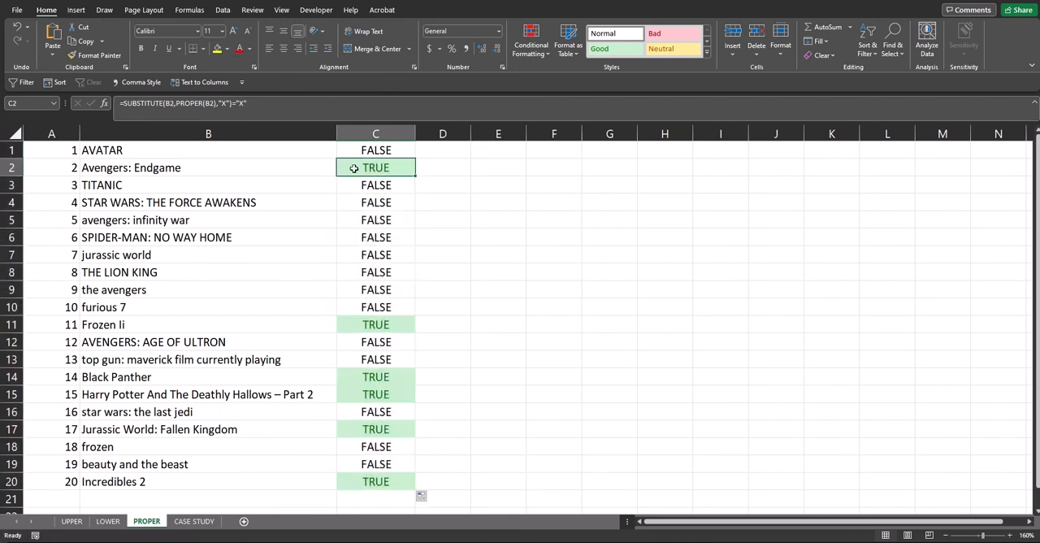
left_click(220, 171)
left_click(352, 169)
left_click(299, 153)
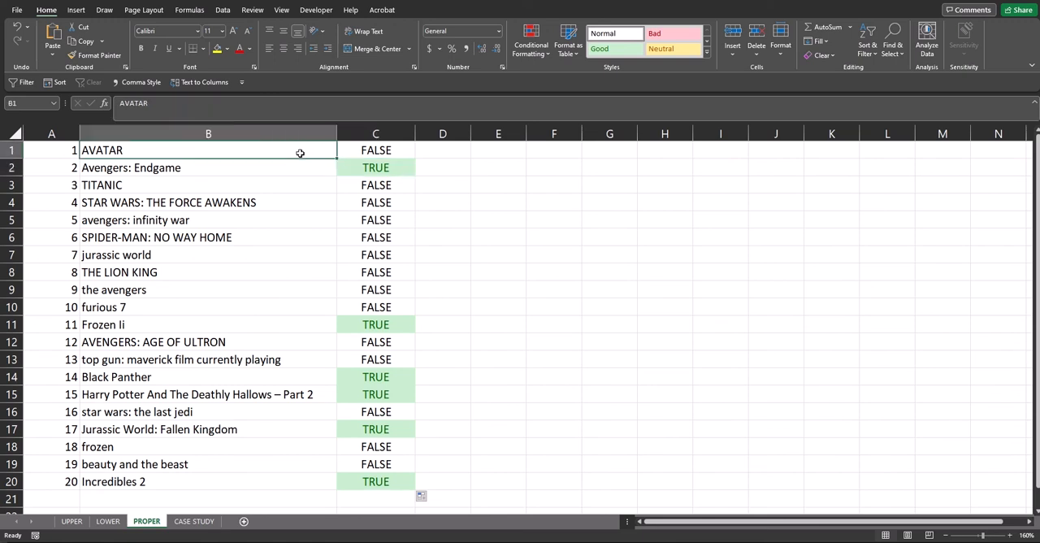
left_click(351, 153)
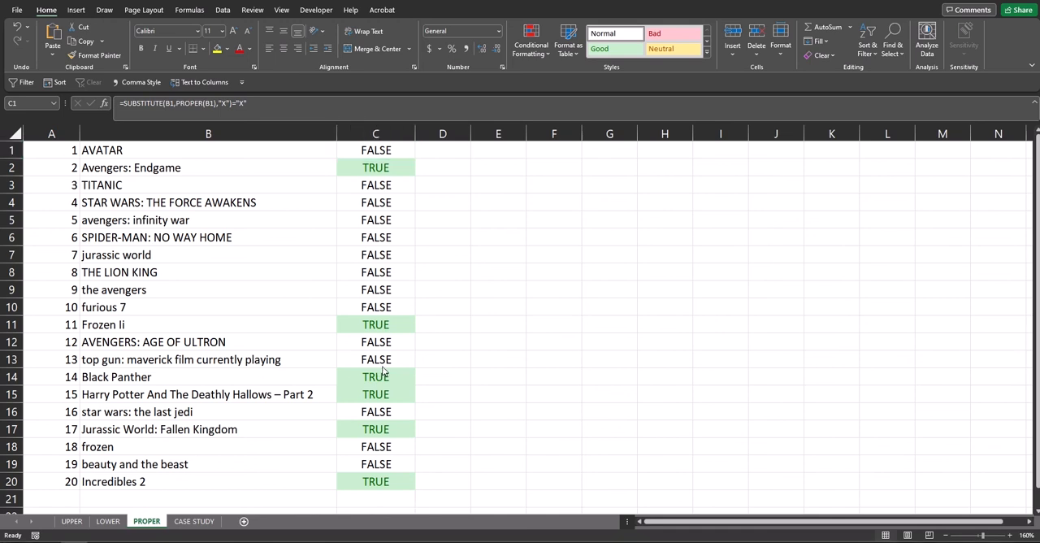
left_click(378, 482)
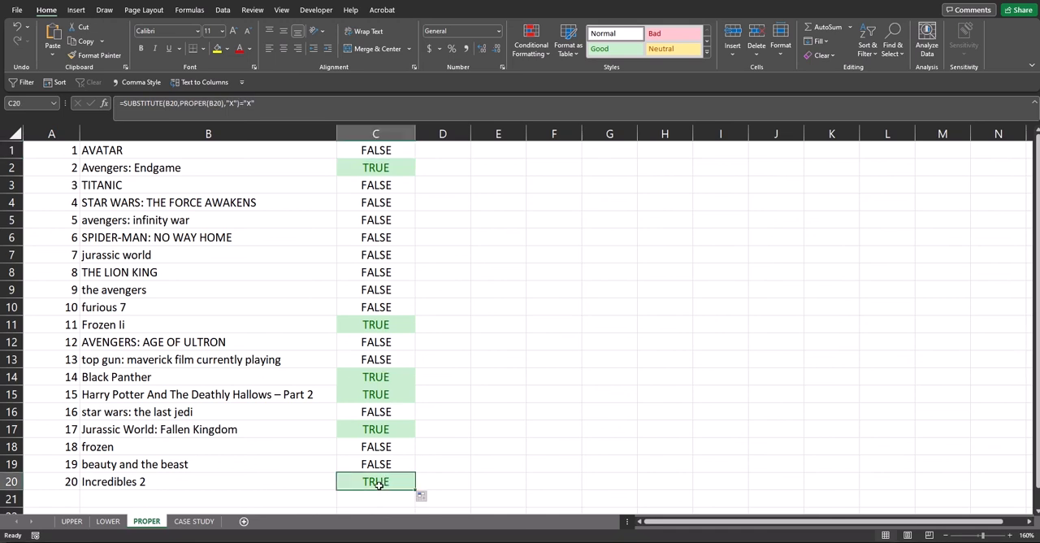
Open the CASE STUDY sheet and review the REGION/Description column, including the Sales and Commisions rows under WEST.
left_click(201, 523)
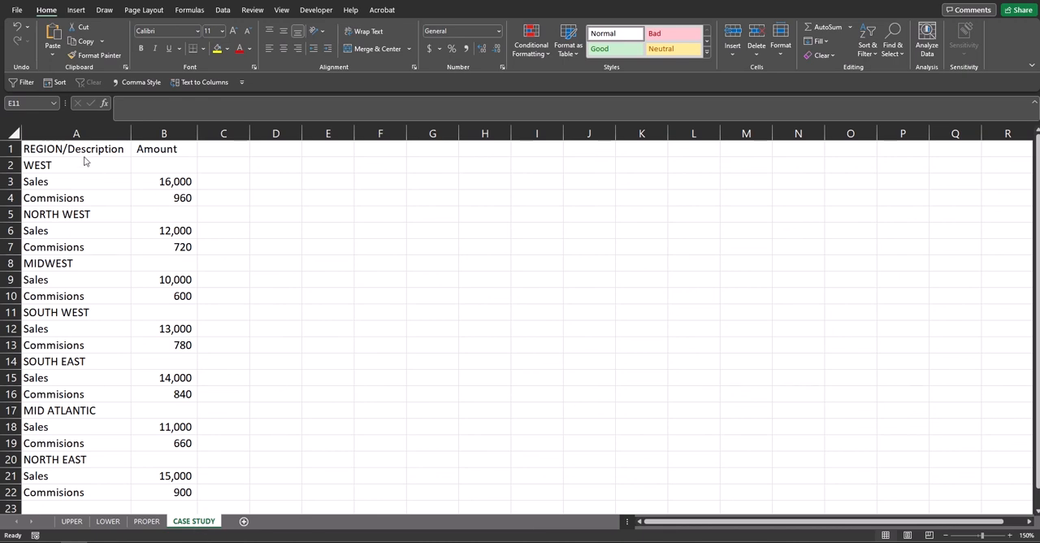
left_click(46, 150)
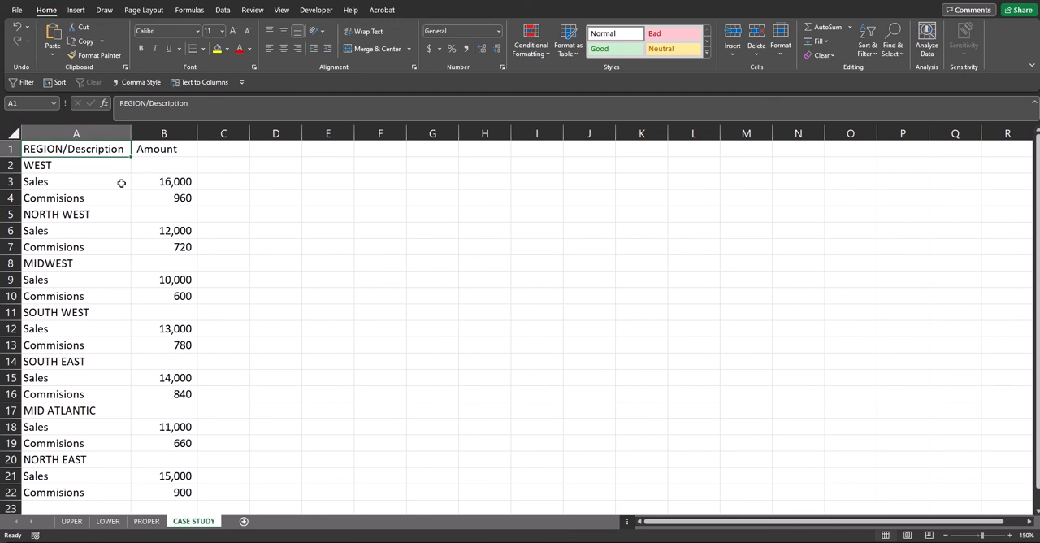
left_click_drag(100, 182, 101, 197)
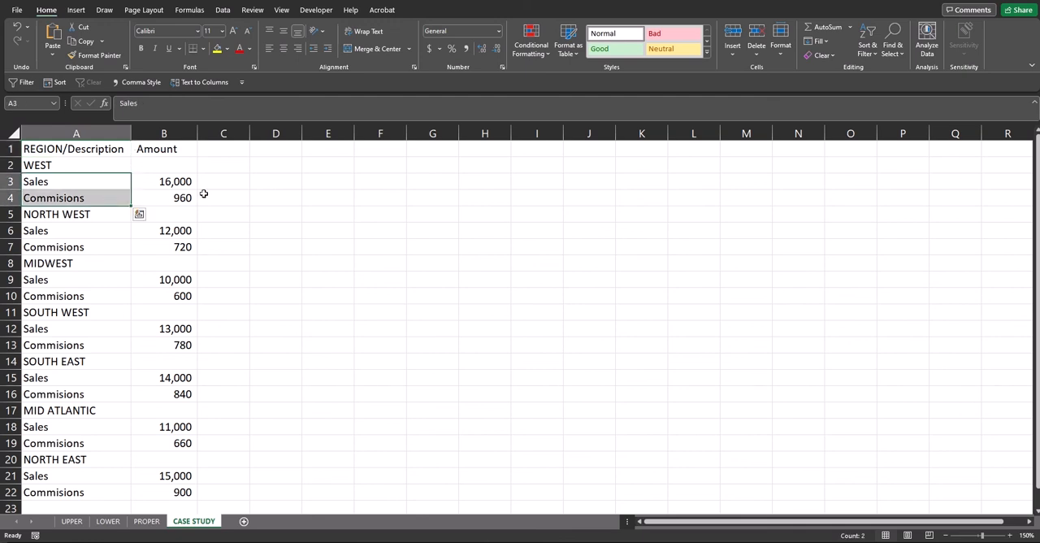
Enter the formula =IF(EXACT(A2,UPPER(A2)),A2,"") in cell D2 to extract uppercase region names.
left_click(276, 165)
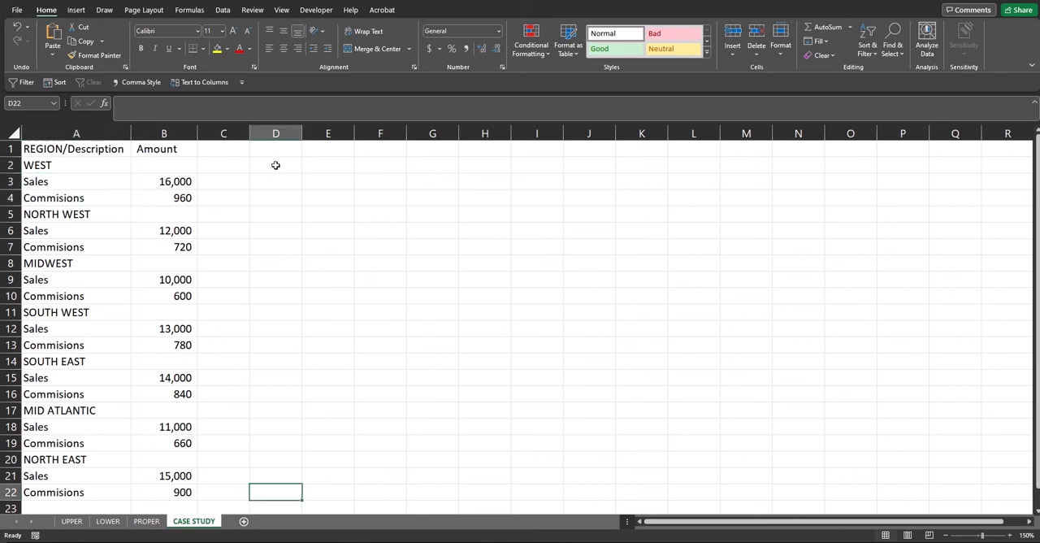
type("=")
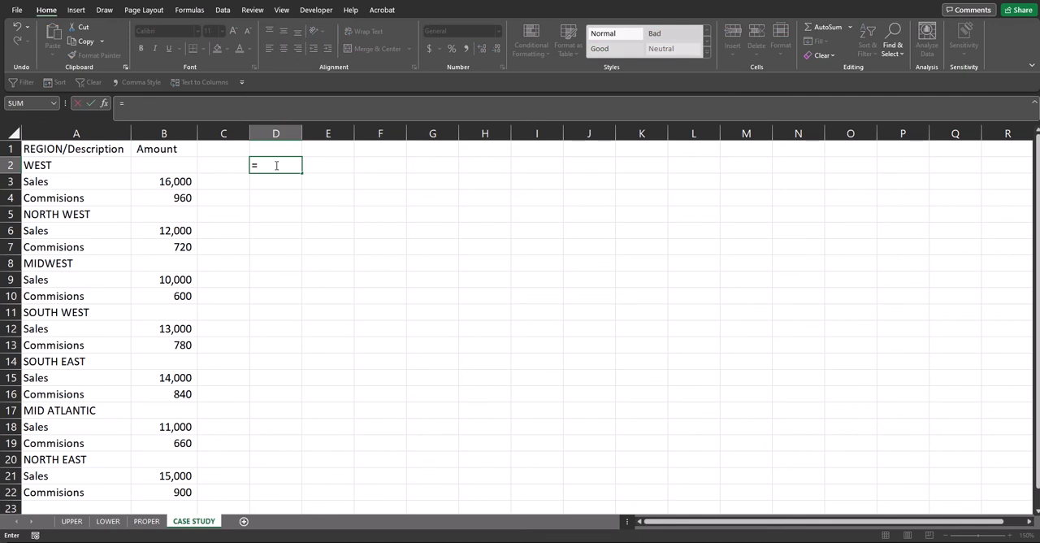
type("IF(EX")
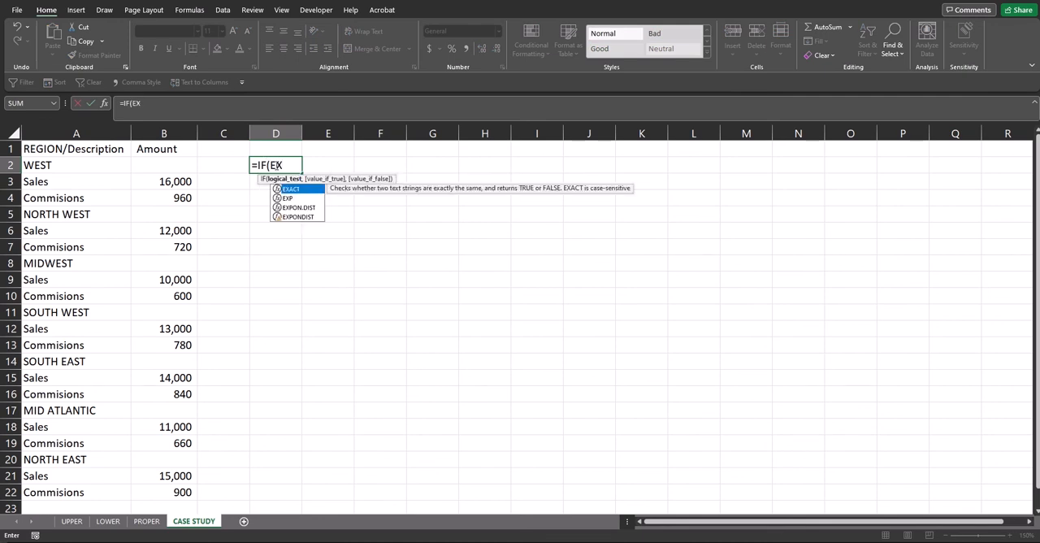
type("ACT(A")
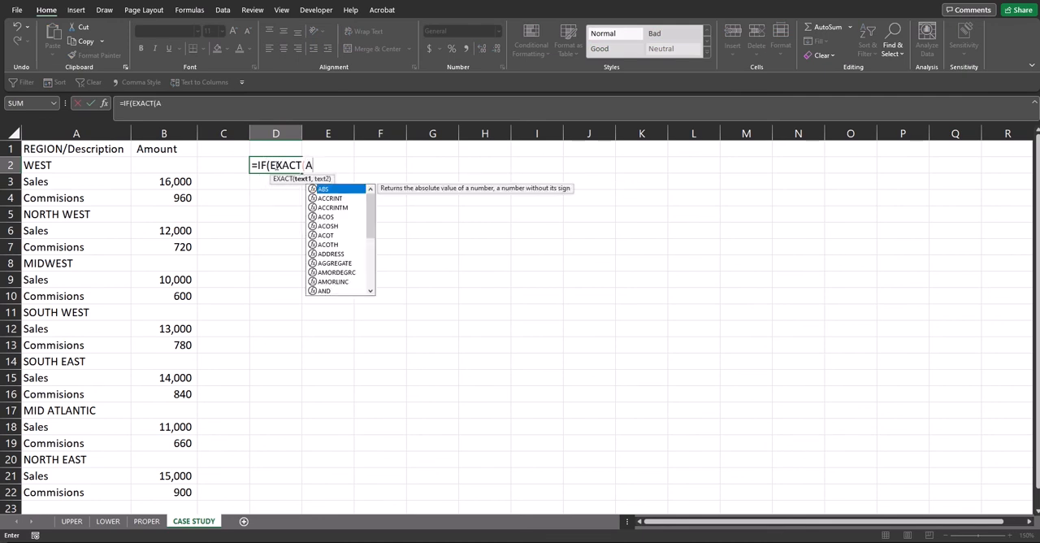
type("2,UPP")
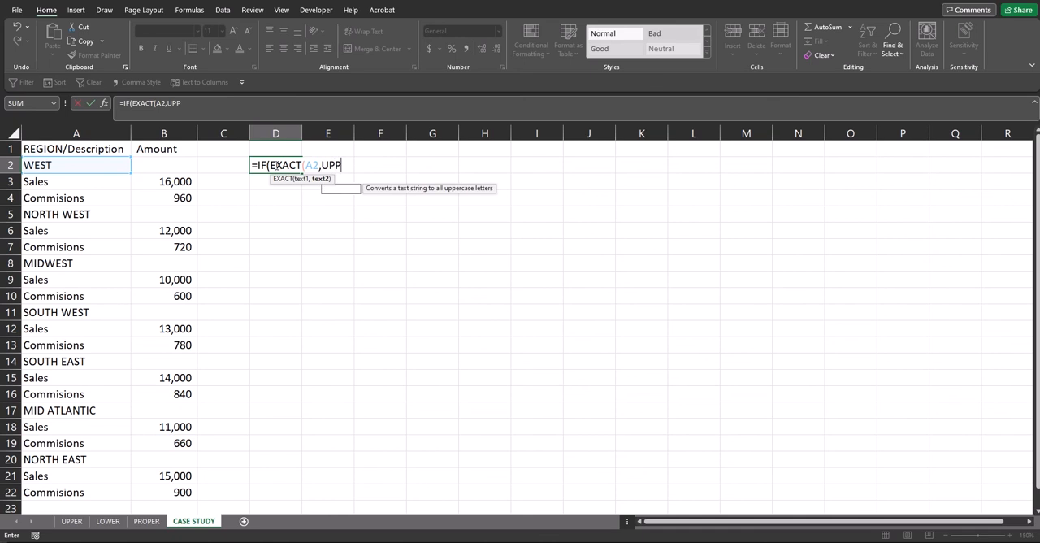
type("ER(A2,")
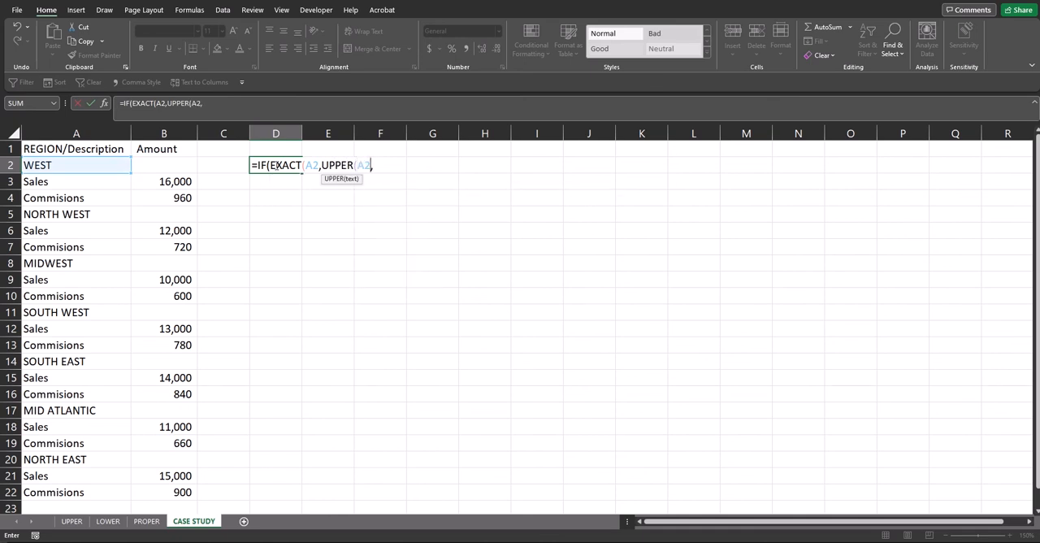
key("BackSpace")
type(")")
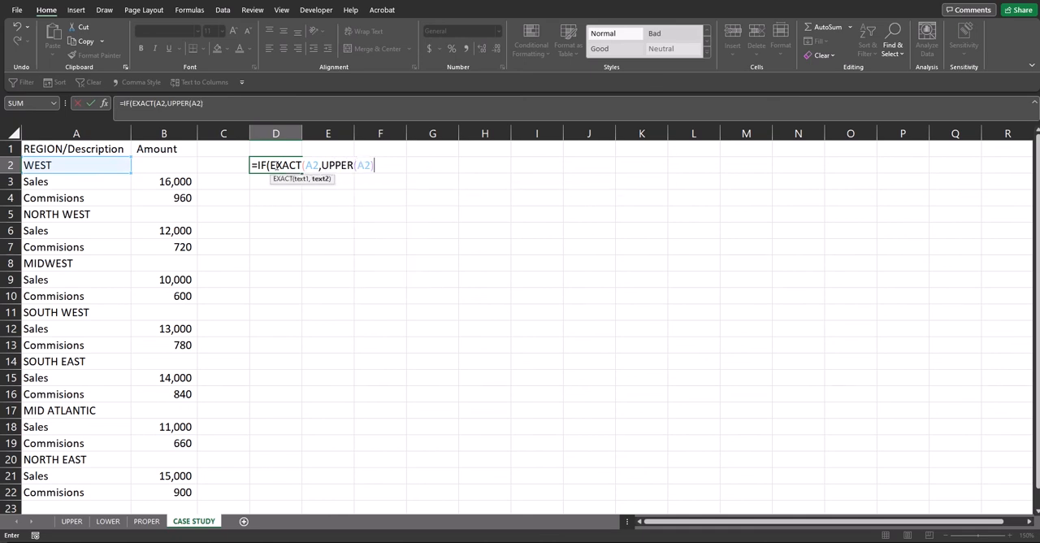
type("),A")
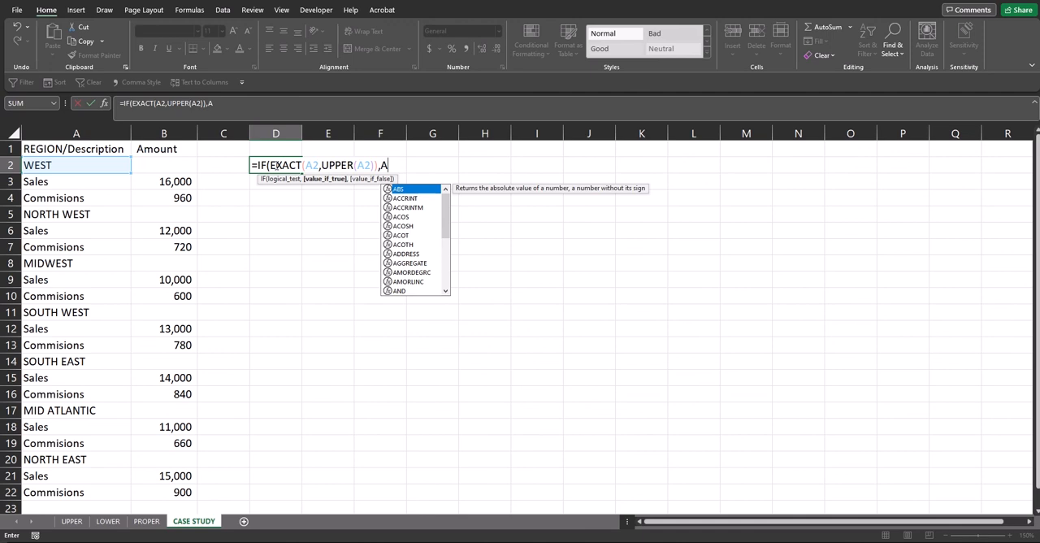
type("2,")
type("\"\"")
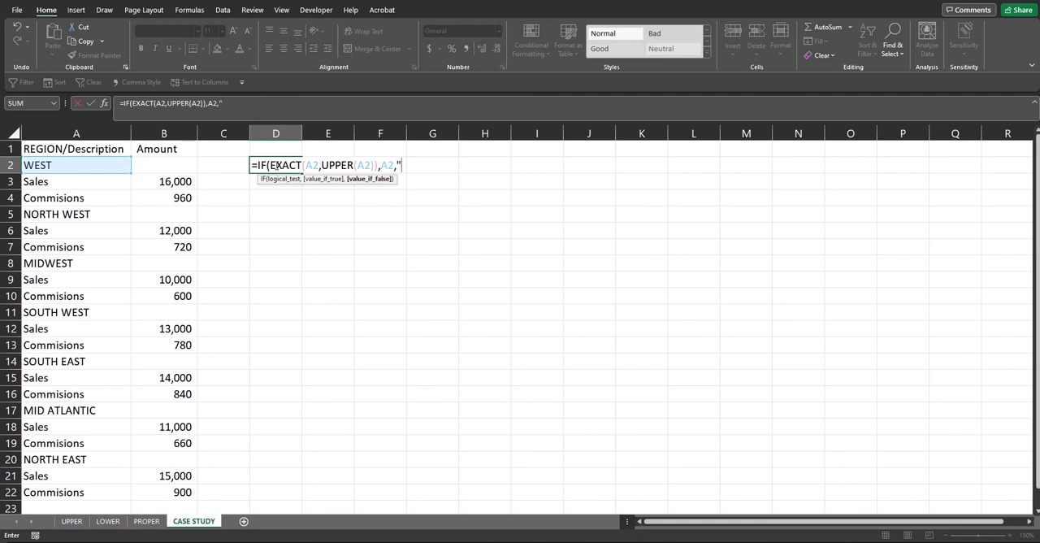
type(")")
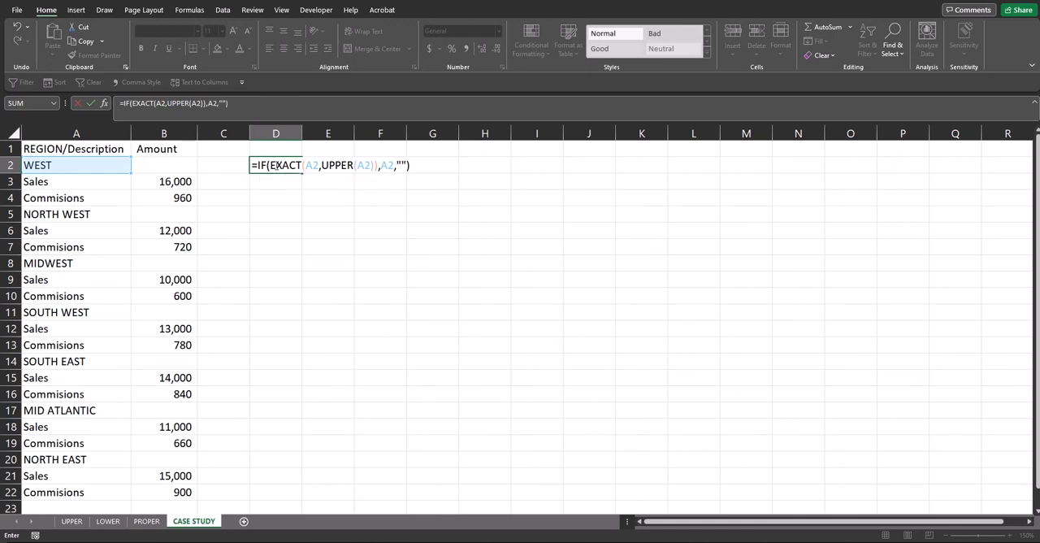
key("Return")
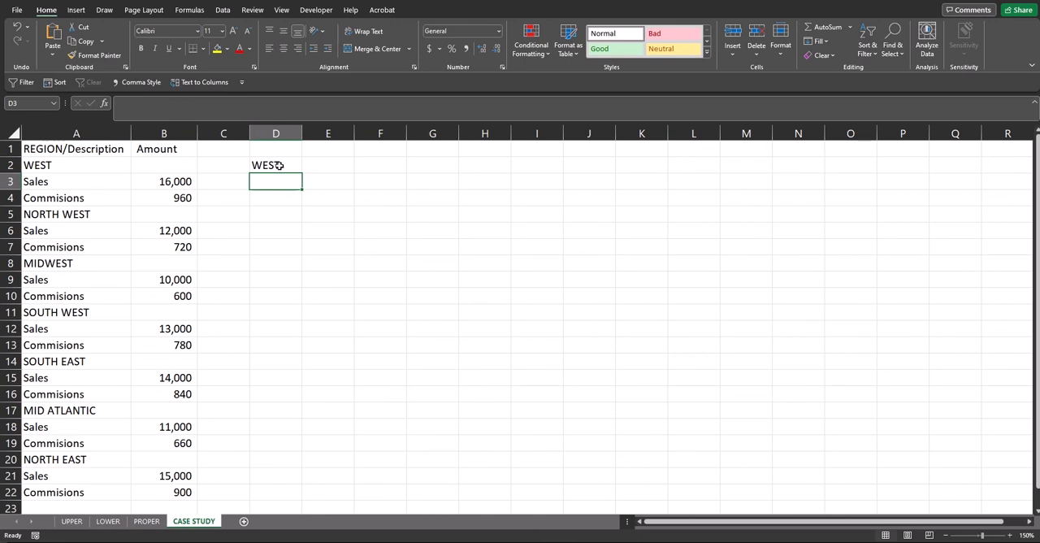
Copy the uppercase formula from D2 down through D22 and fit column D's width to the region names.
left_click(288, 165)
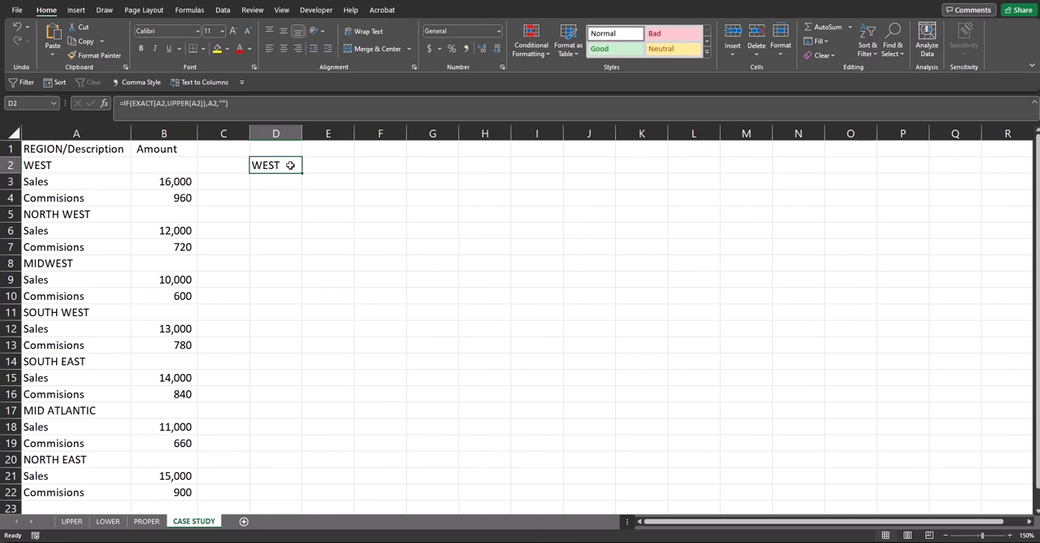
left_click_drag(302, 174, 294, 497)
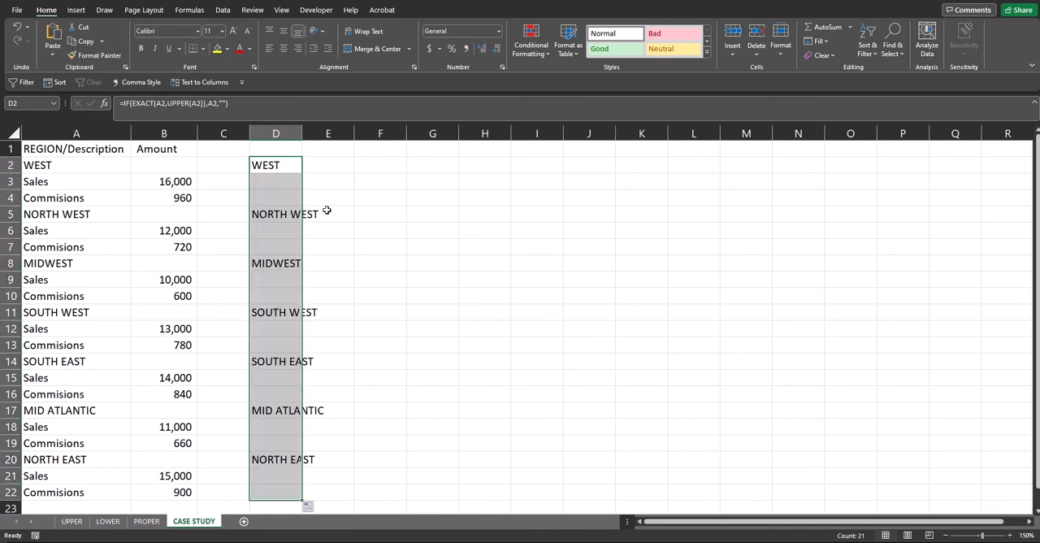
double_click(302, 133)
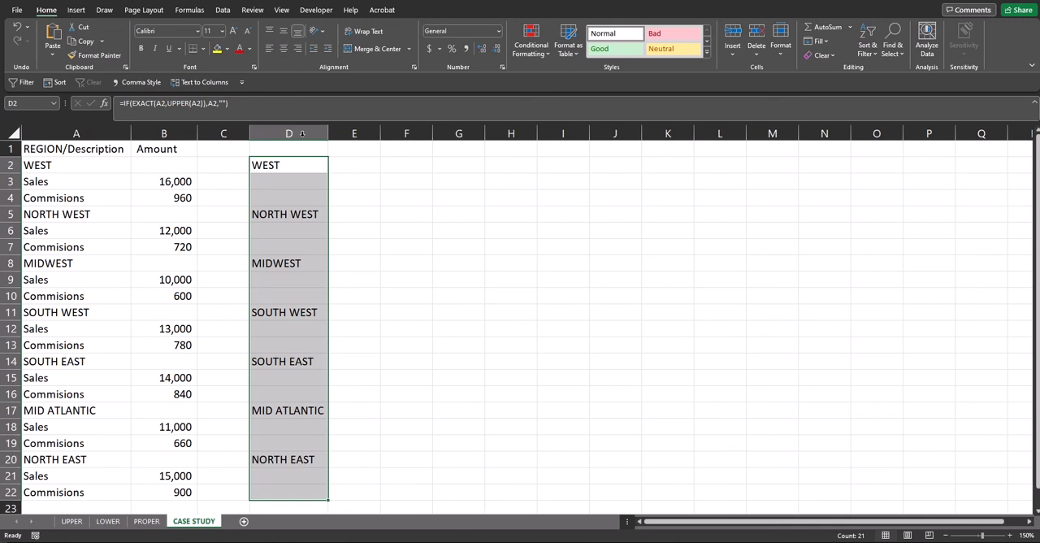
Enter the formula =IF(EXACT(A2,PROPER(A2)),A2,"") in cell E2 to extract proper-case descriptions.
left_click(349, 165)
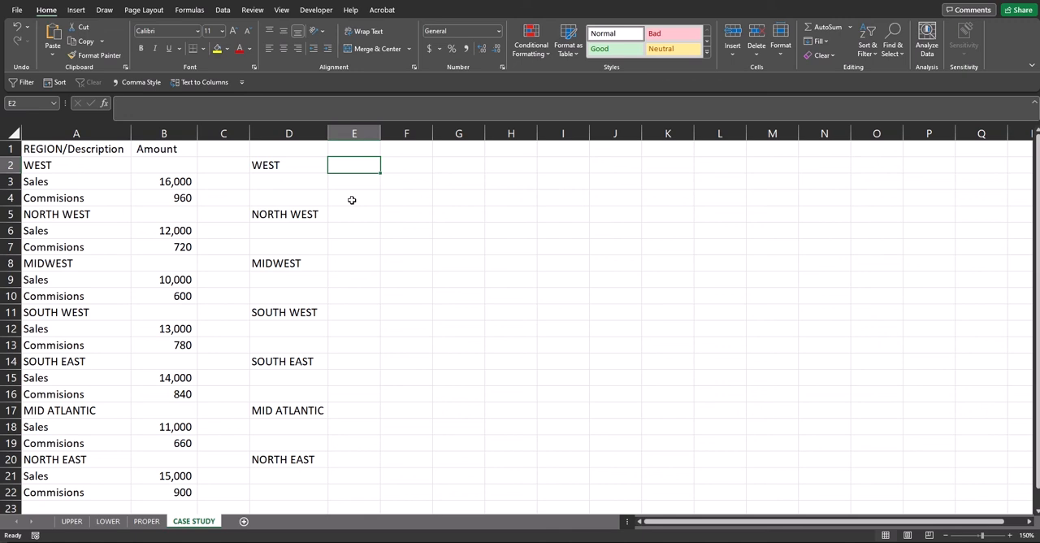
type("=IF(E")
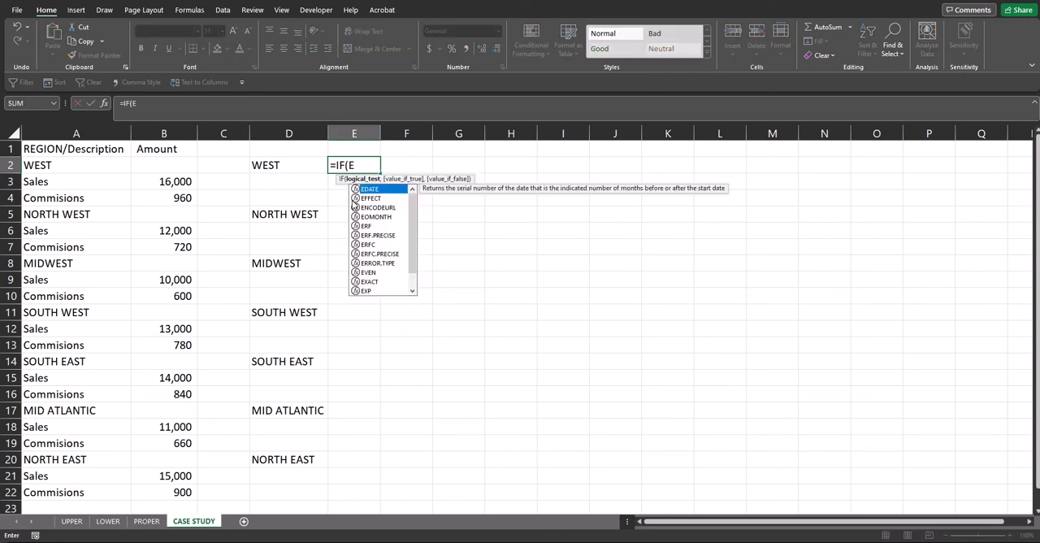
type("XACT(A")
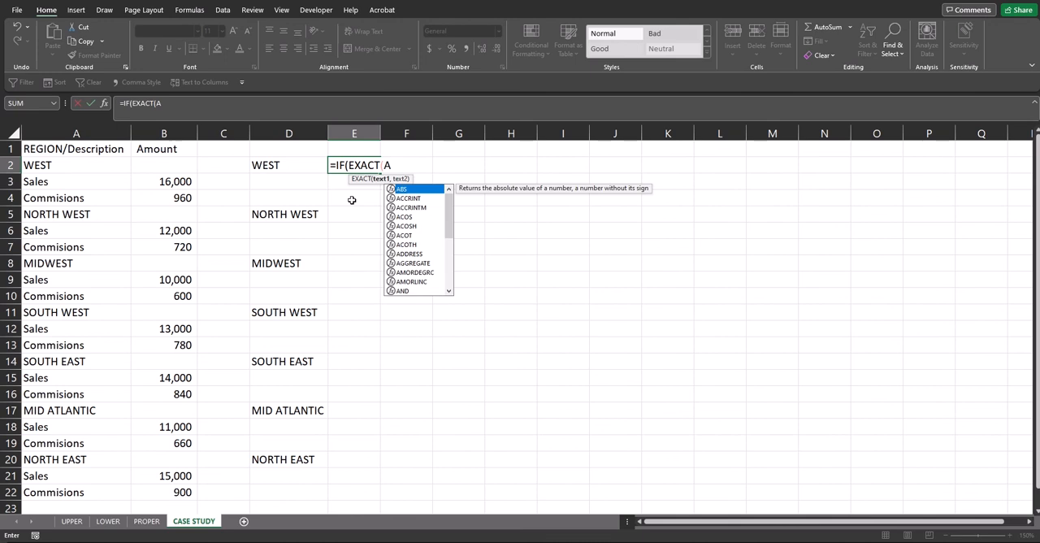
type("2,PRO")
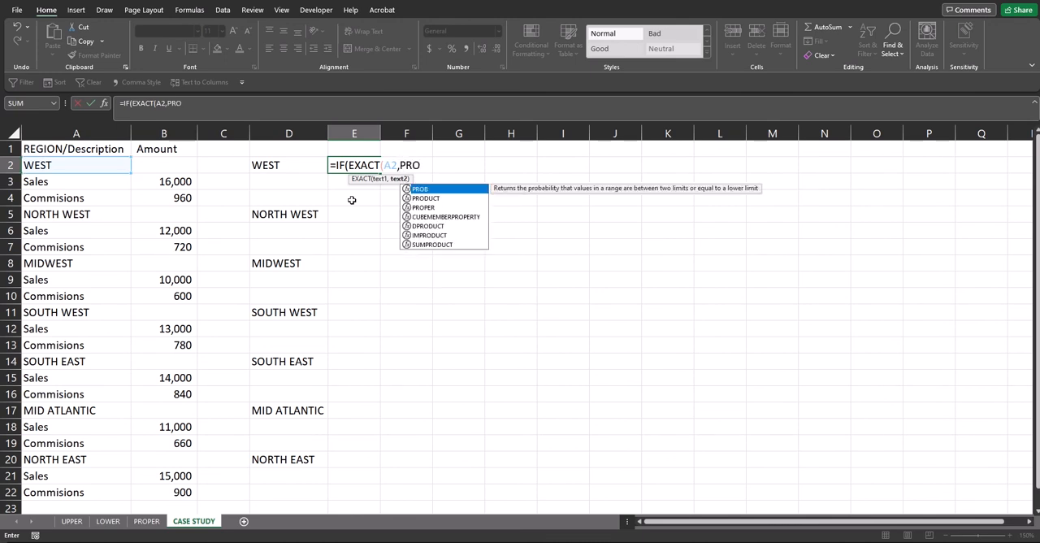
type("PER(A2,")
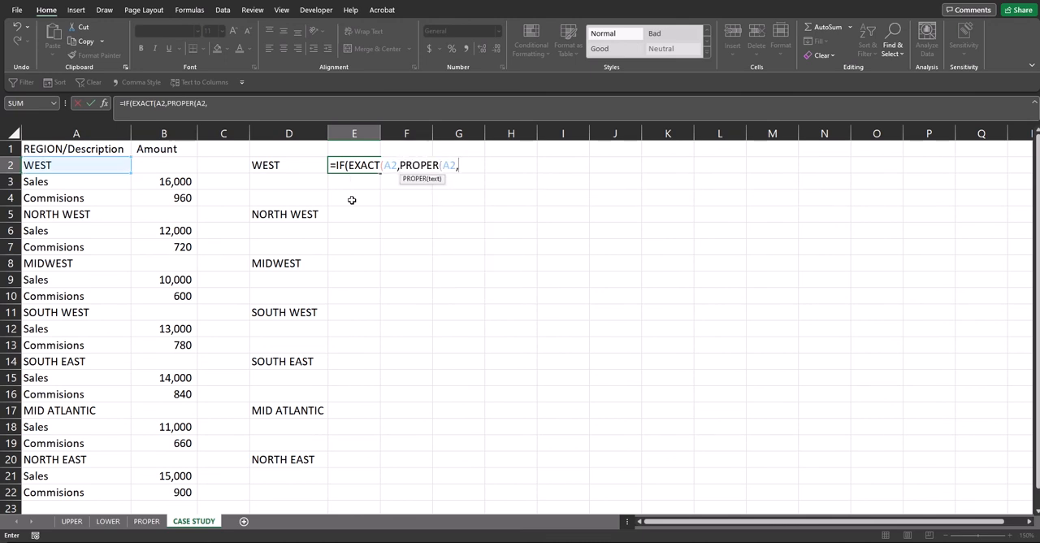
key("BackSpace")
type(")),")
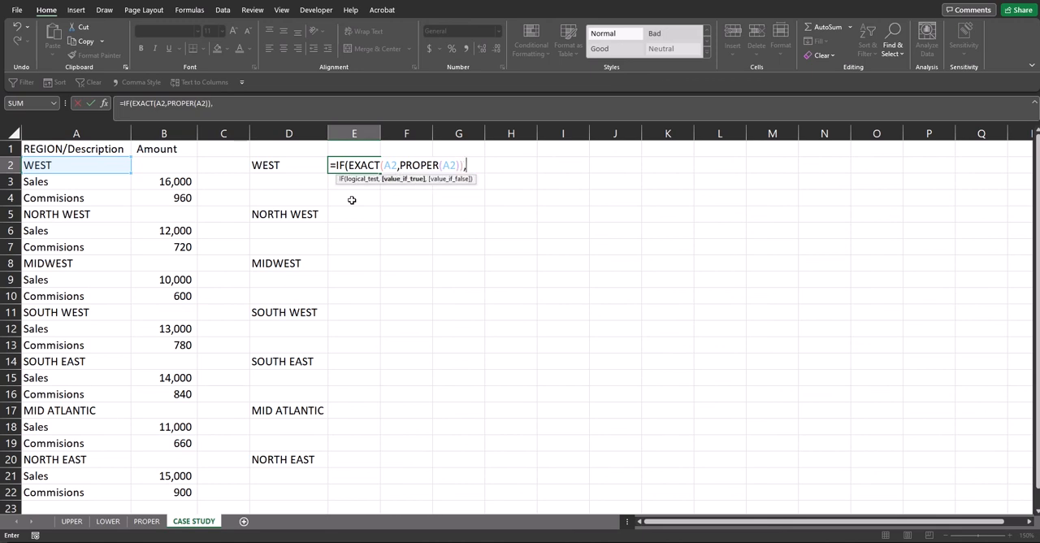
type("A2")
type(",\"\"")
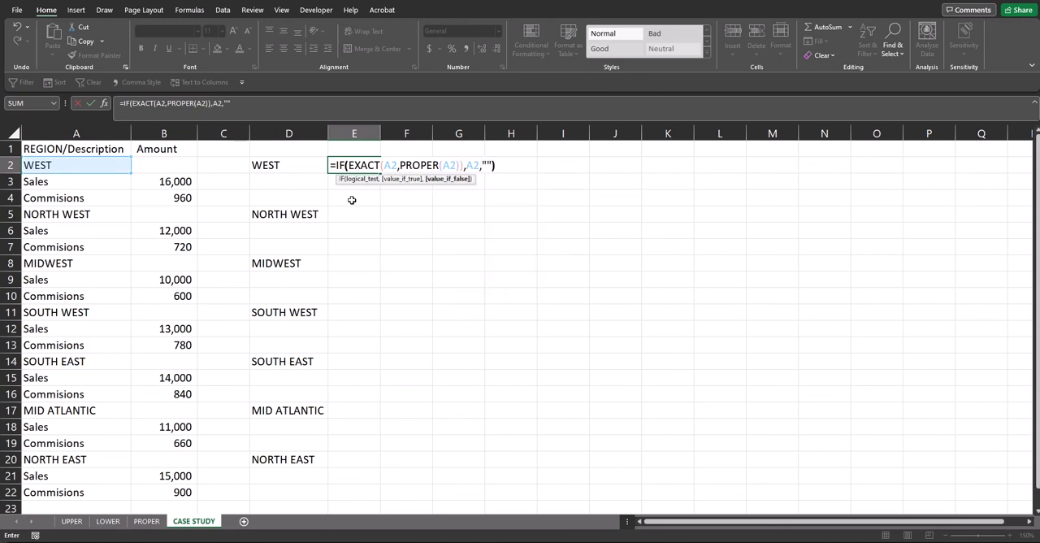
type(")")
key("Return")
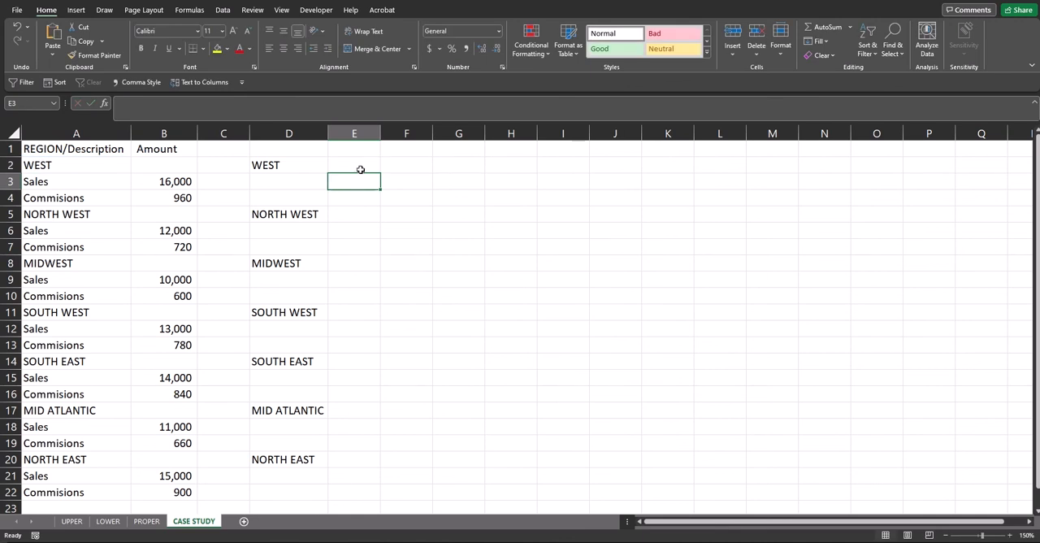
Copy the proper-case formula from E2 down through E22 and widen column E to fit the descriptions.
left_click(362, 166)
left_click_drag(381, 174, 368, 494)
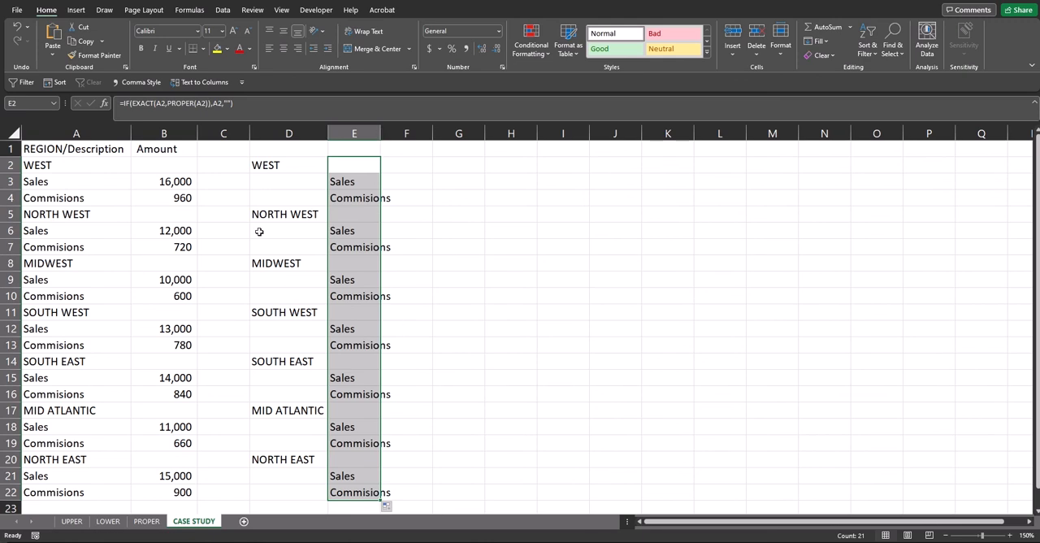
left_click_drag(381, 132, 397, 132)
left_click(362, 247)
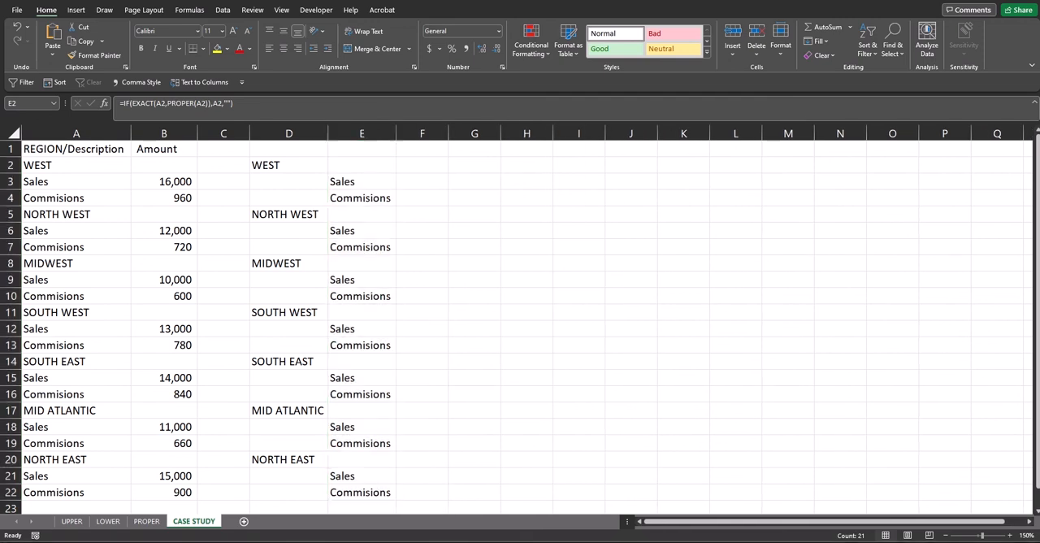
Replace the formulas in D2:D22 with their values by copying the range and pasting it over itself as values.
left_click(287, 165)
left_click_drag(288, 165, 302, 494)
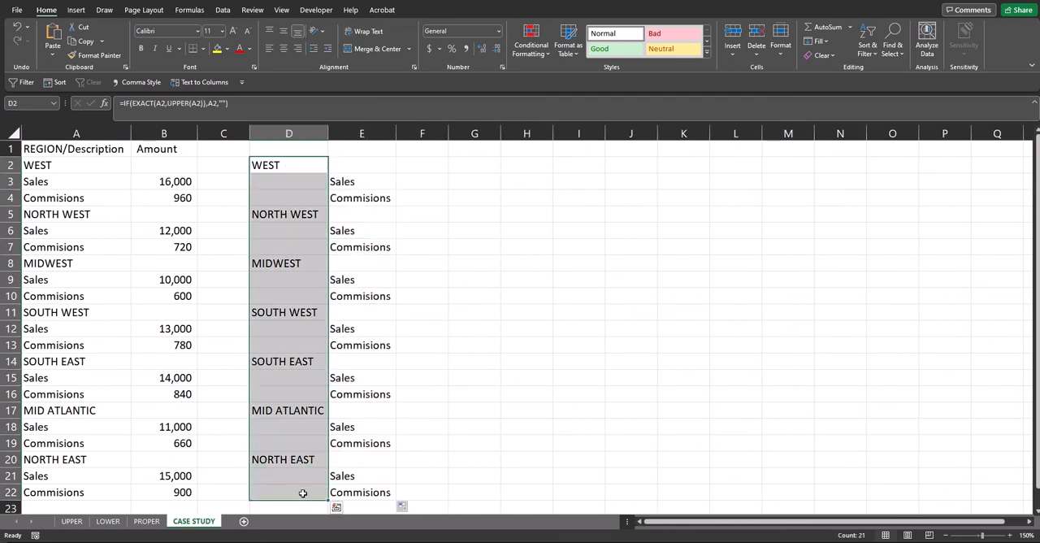
key("ctrl+c")
key("ctrl+v")
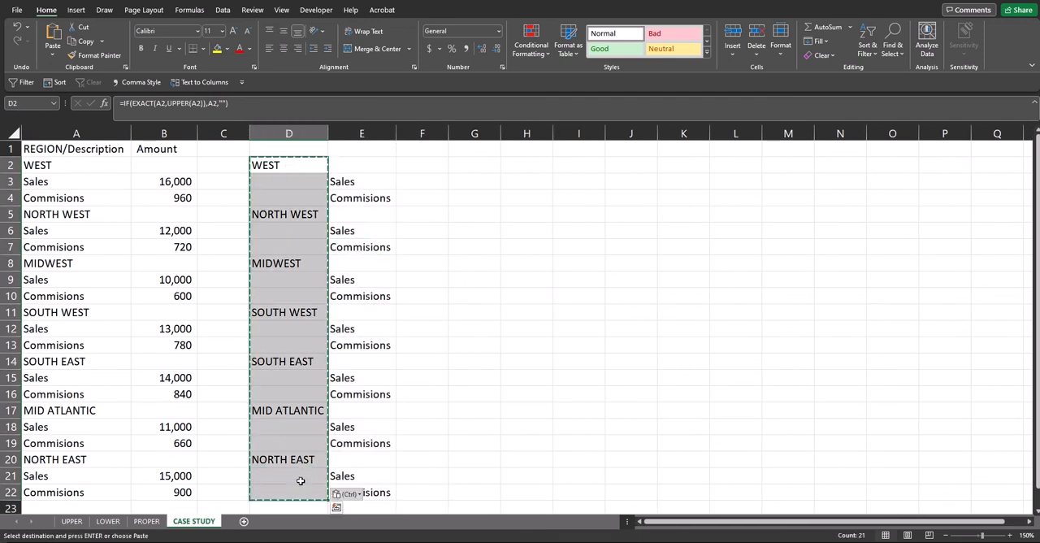
left_click(345, 494)
left_click(340, 446)
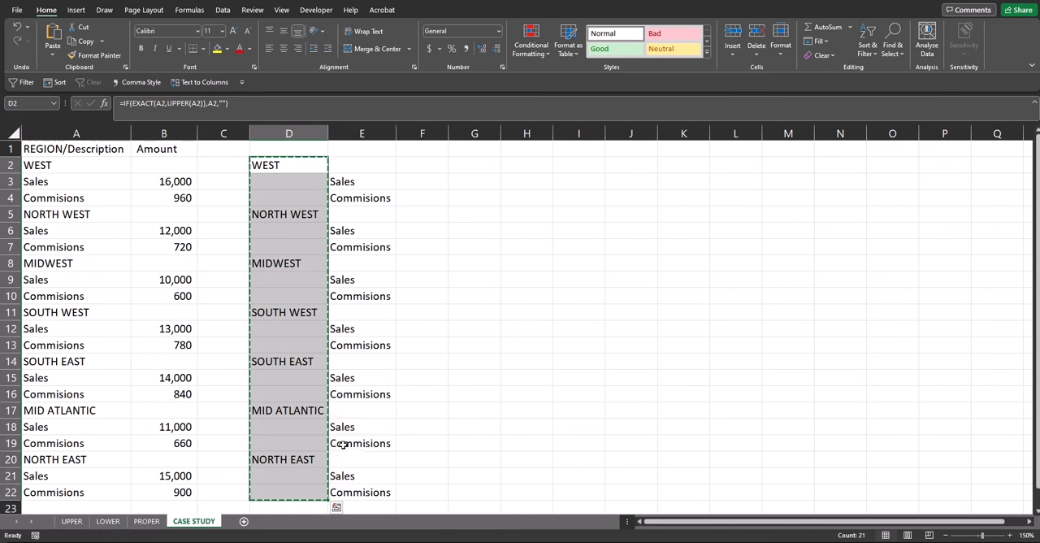
left_click(287, 165)
Fill the blanks under WEST by entering =D2 in cell D3 and =D3 in cell D4.
left_click(292, 181)
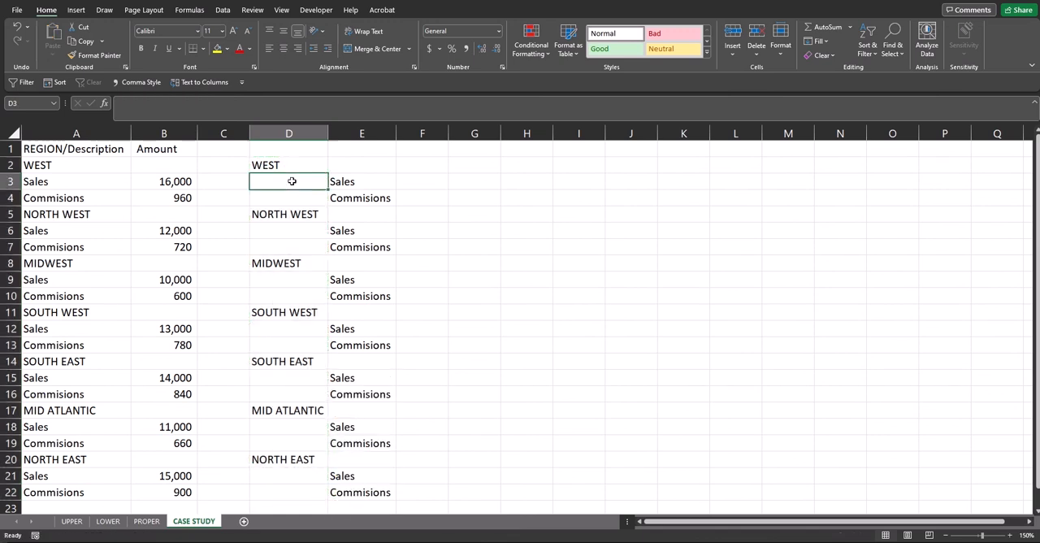
type("=")
left_click(277, 165)
key("Return")
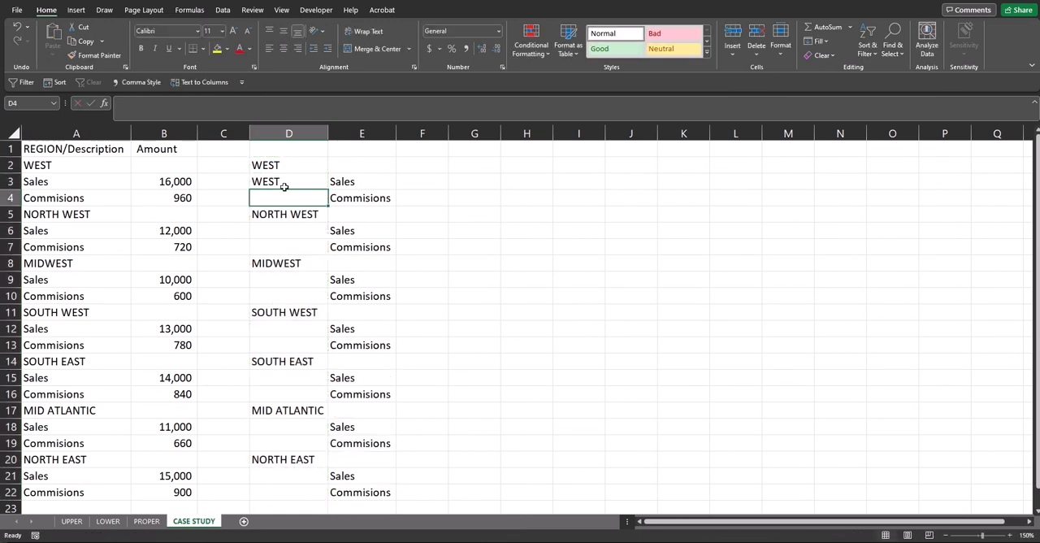
left_click(283, 185)
left_click(282, 197)
type("=")
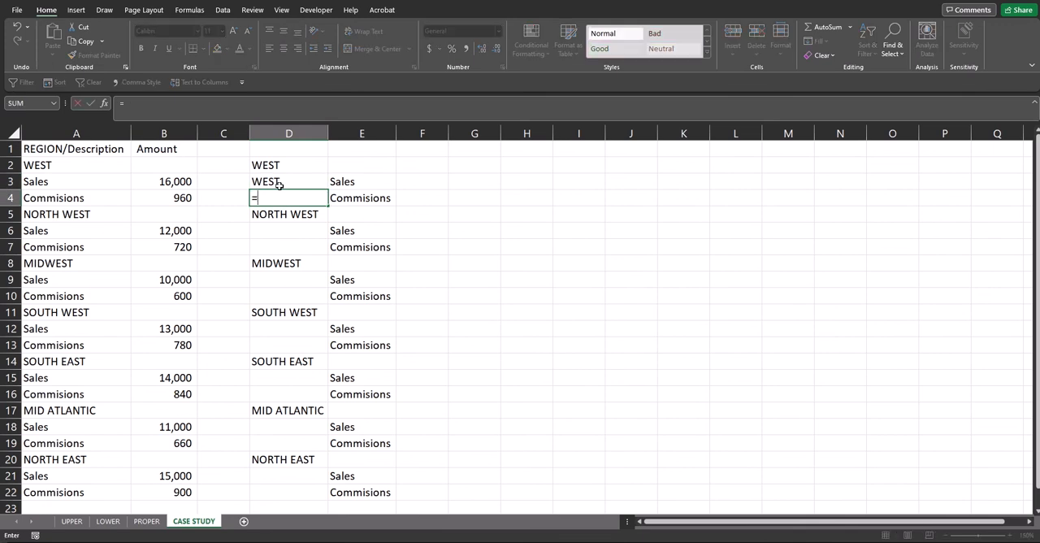
left_click(280, 182)
key("Return")
Copy the formulas in D3:D4 into the two blank column D cells under each remaining region, from NORTH WEST through NORTH EAST.
left_click_drag(286, 184, 285, 197)
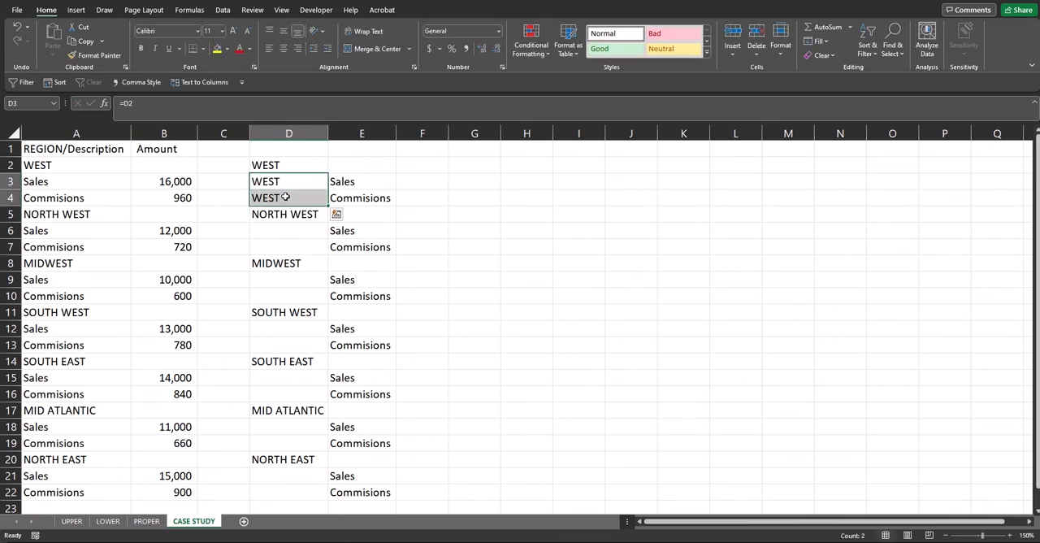
key("ctrl+c")
left_click(287, 230)
key("ctrl+v")
left_click_drag(294, 279, 293, 395)
key("ctrl+v")
key("ctrl+v")
key("ctrl+v")
left_click(291, 427)
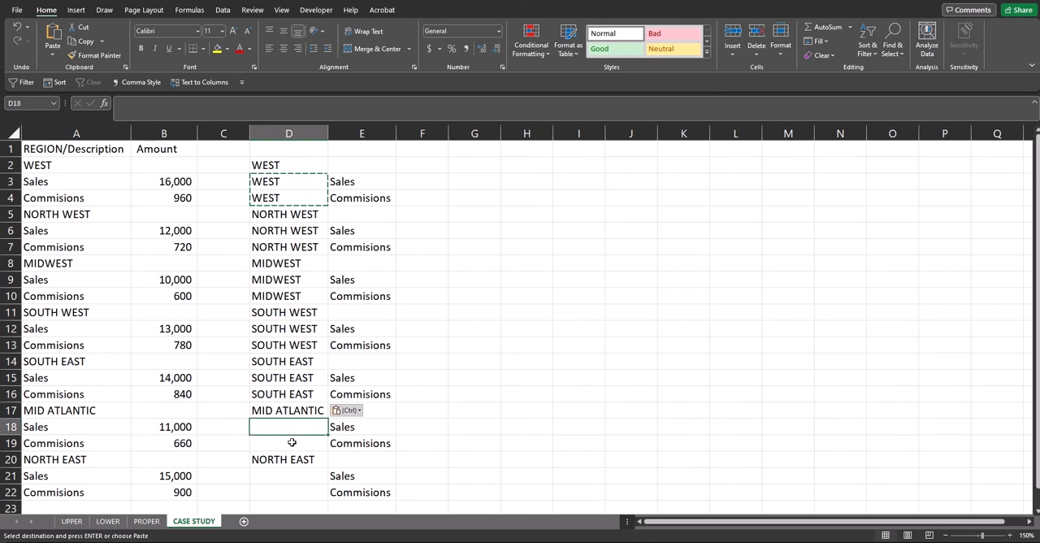
key("ctrl+v")
left_click_drag(291, 442, 291, 491)
key("ctrl+v")
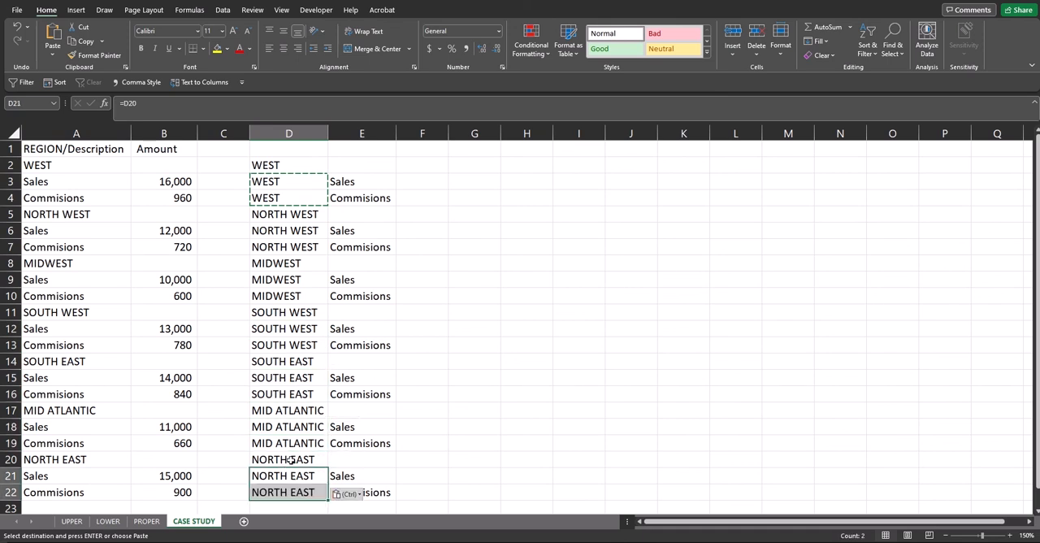
key("Escape")
left_click(418, 494)
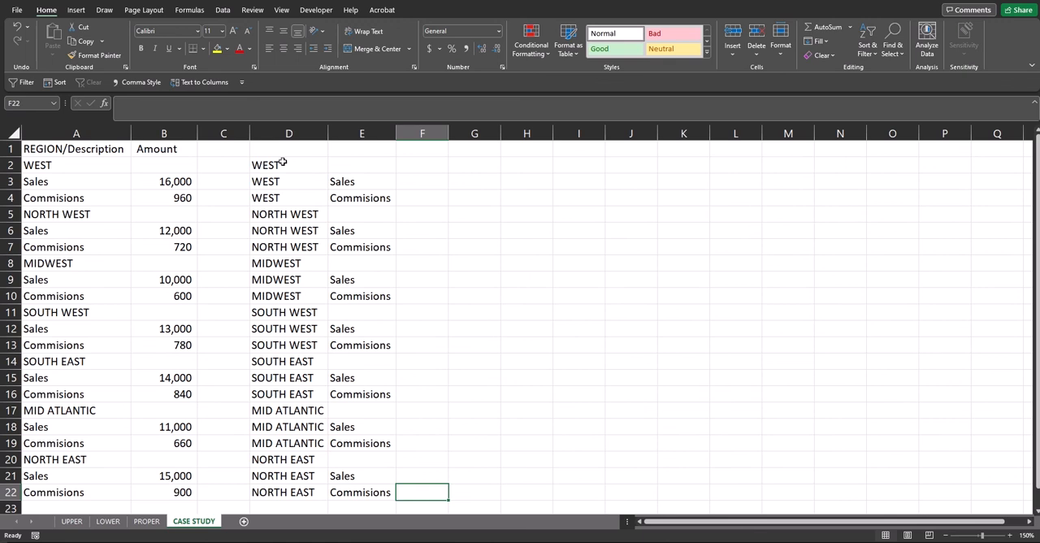
Replace the formulas in D2:E22 with their values by copying the range and pasting it over itself as values.
left_click_drag(282, 164, 348, 491)
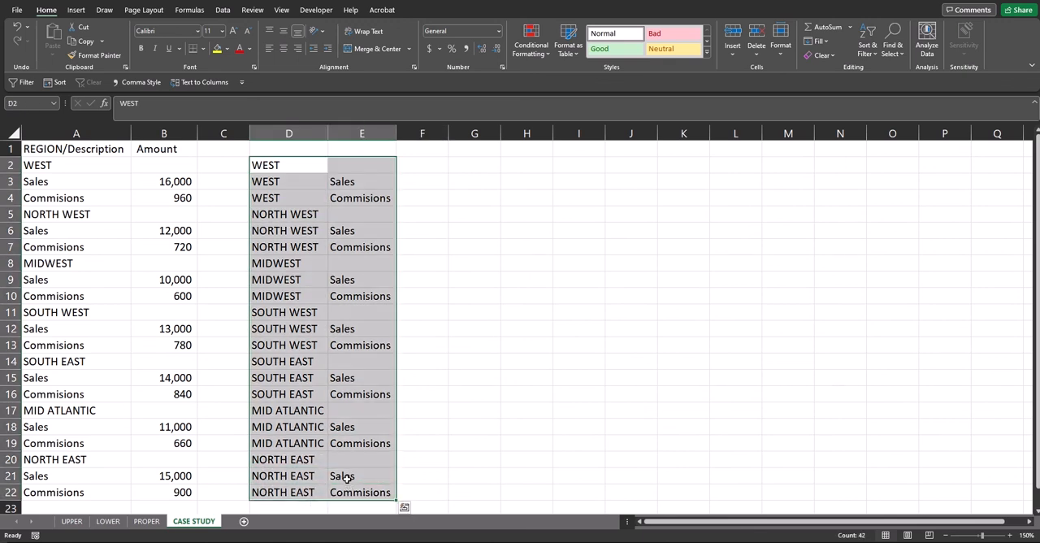
key("ctrl+c")
key("ctrl+v")
left_click(414, 494)
left_click(408, 447)
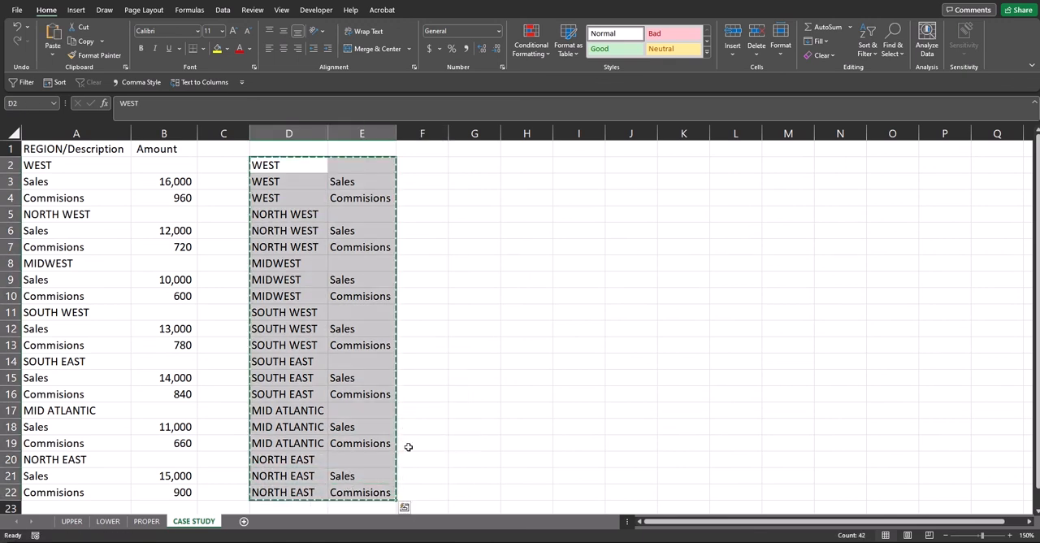
key("Escape")
left_click(412, 166)
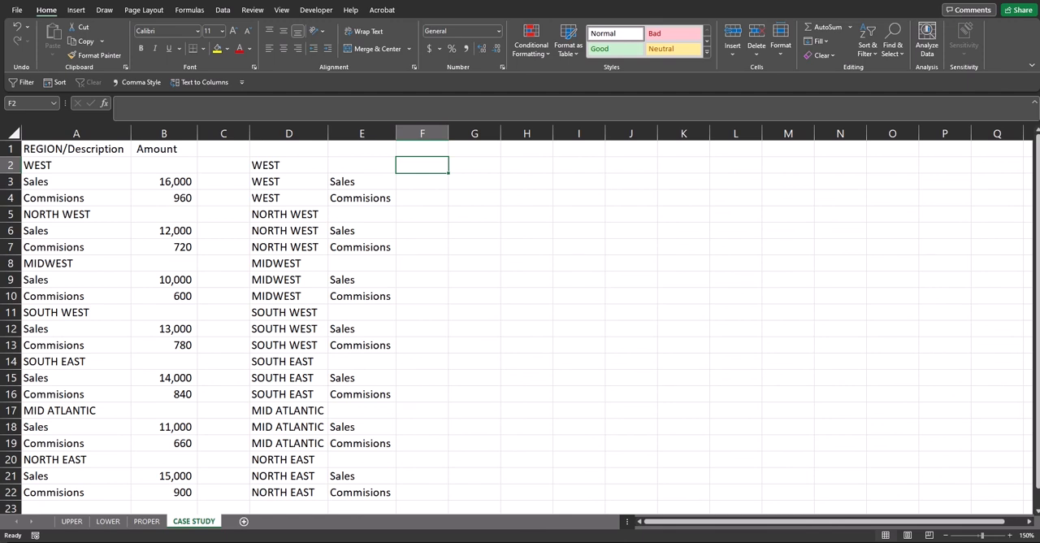
Enter =IF(E2="","",D2) in cell F2 and fill it down through F22.
left_click(427, 171)
type("=IF")
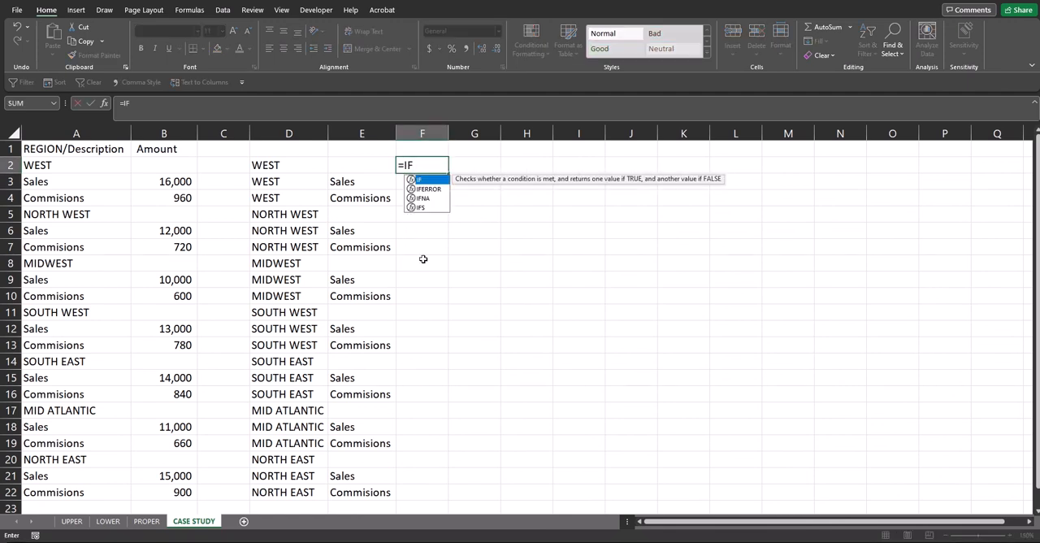
type("(E2=\"")
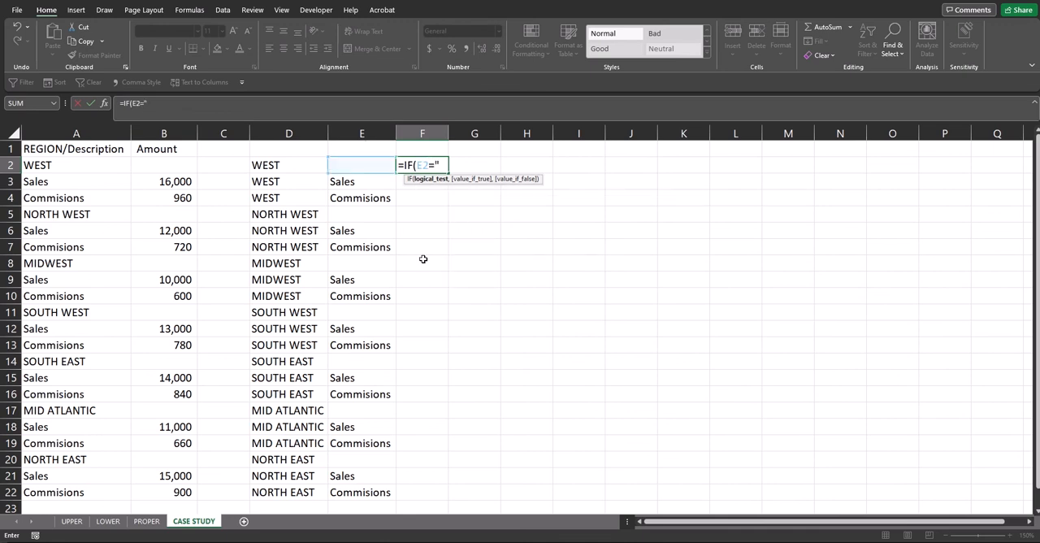
type("\",")
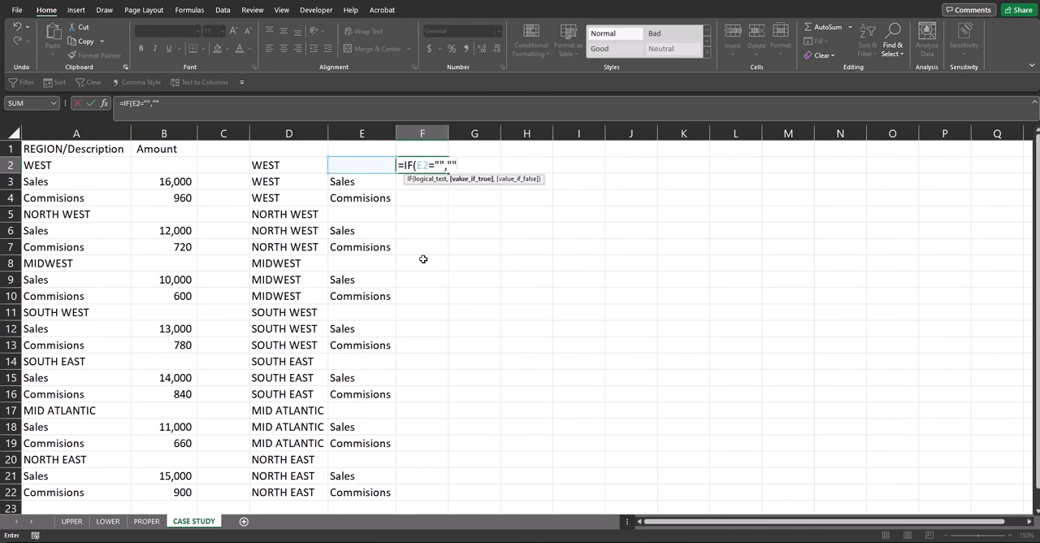
type("\"\",")
type("D2)")
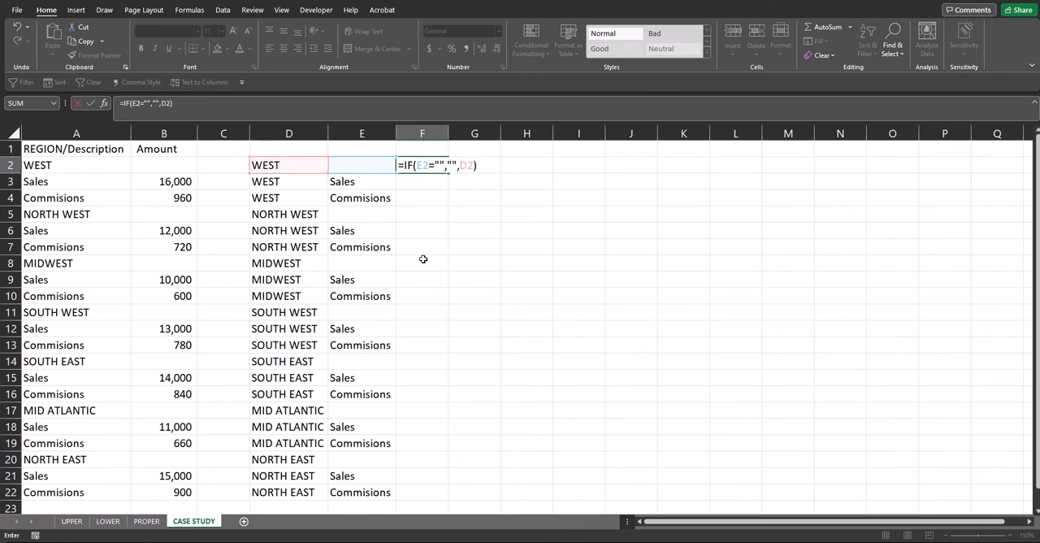
key("Return")
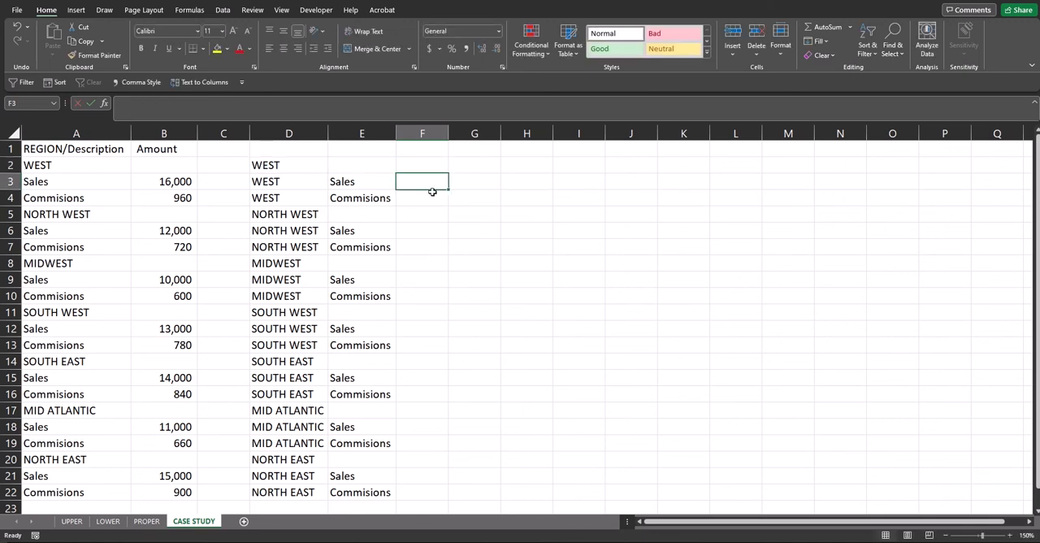
left_click(431, 168)
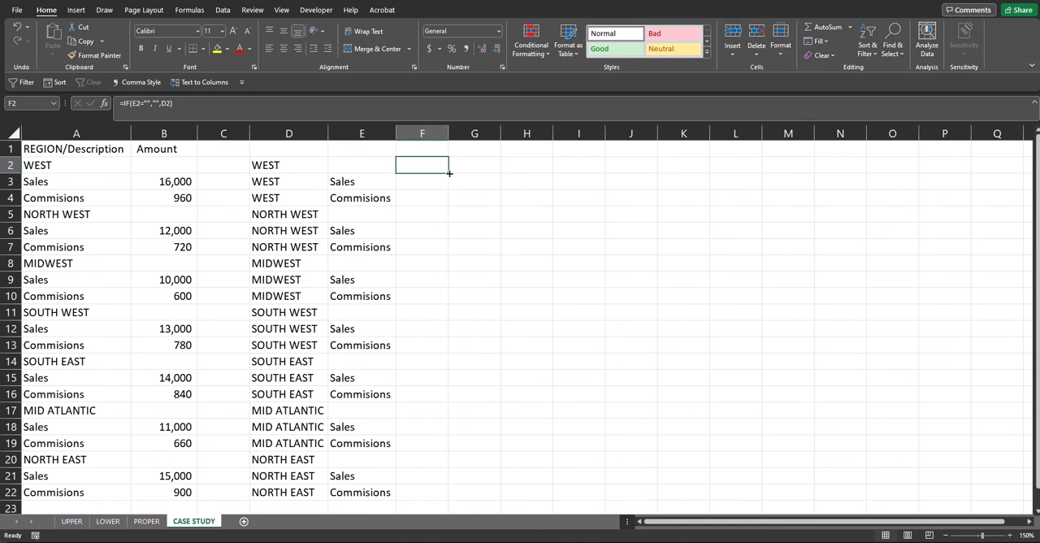
left_click_drag(448, 174, 456, 496)
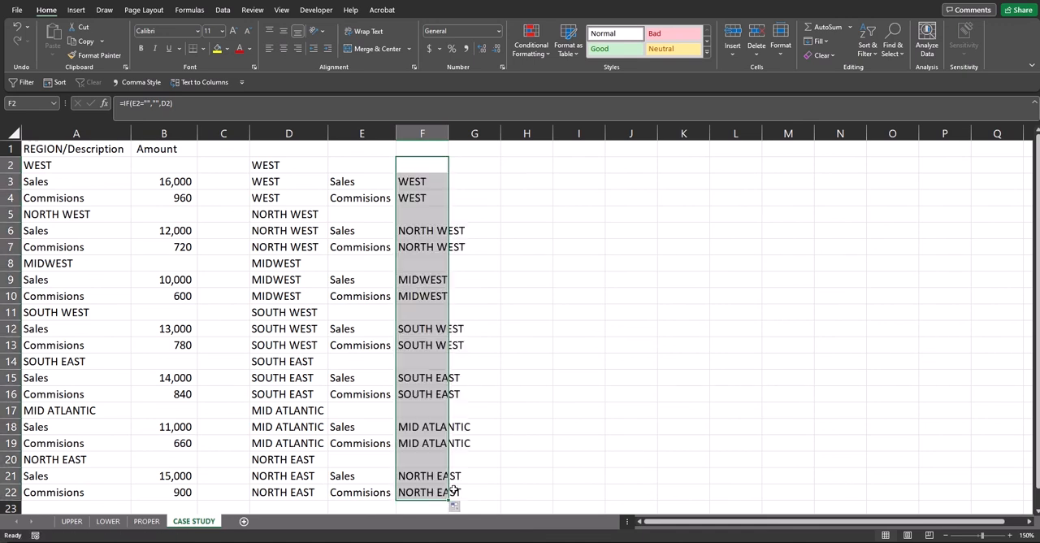
Paste F2:F22 as values over D2:D22, then clear the helper formulas from column F.
key("ctrl+c")
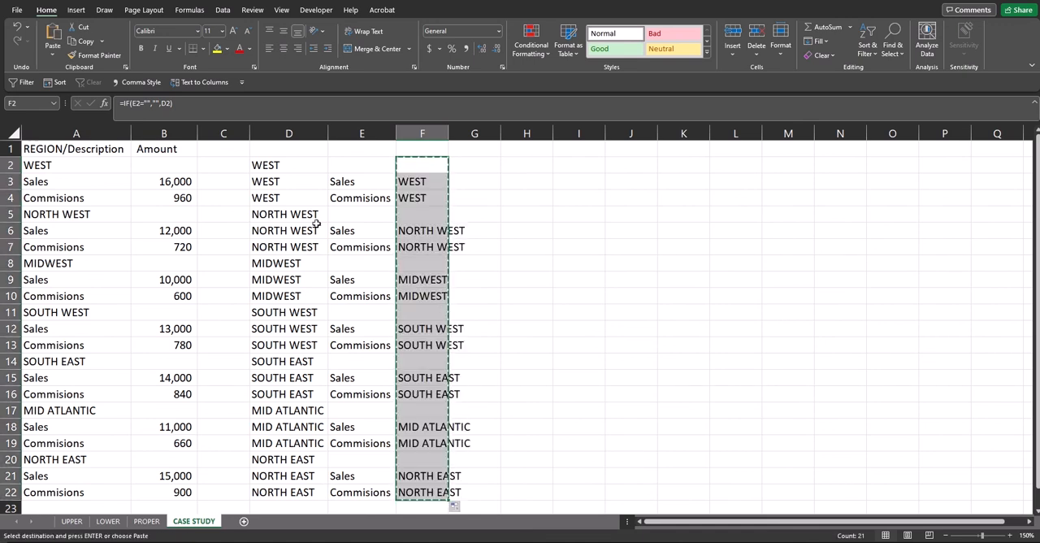
left_click(278, 165)
key("ctrl+v")
left_click(351, 503)
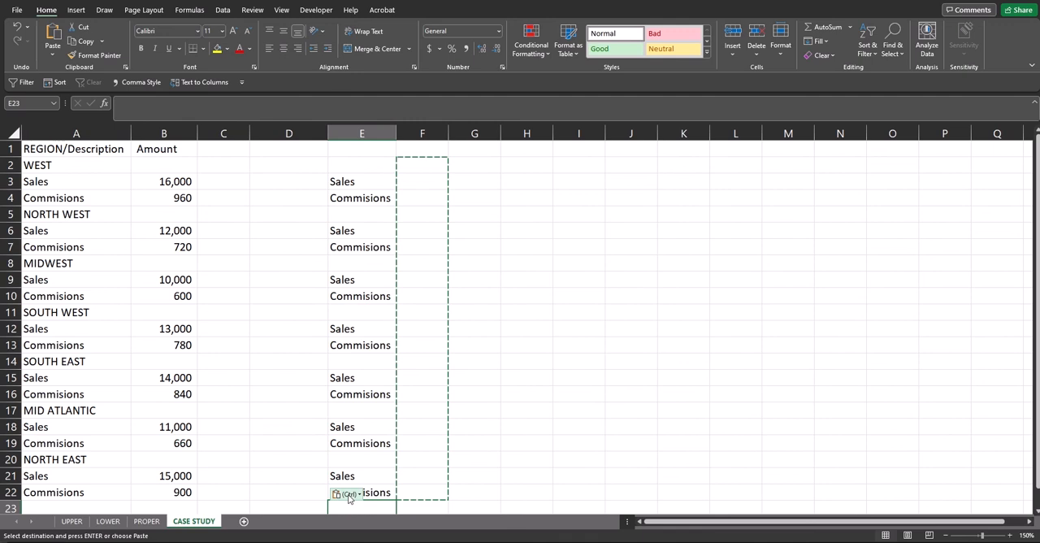
left_click(347, 493)
left_click(339, 445)
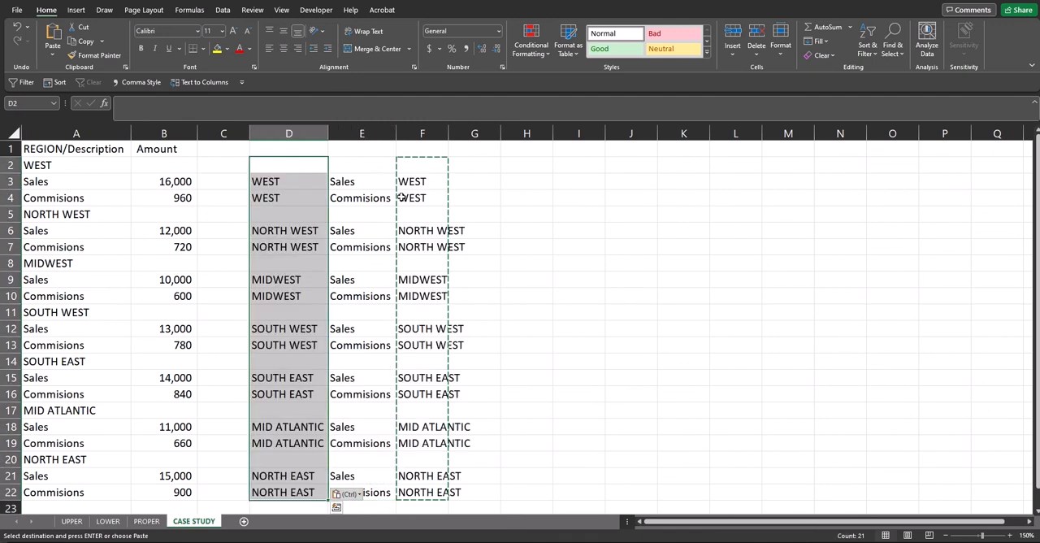
key("Escape")
left_click(432, 133)
key("Delete")
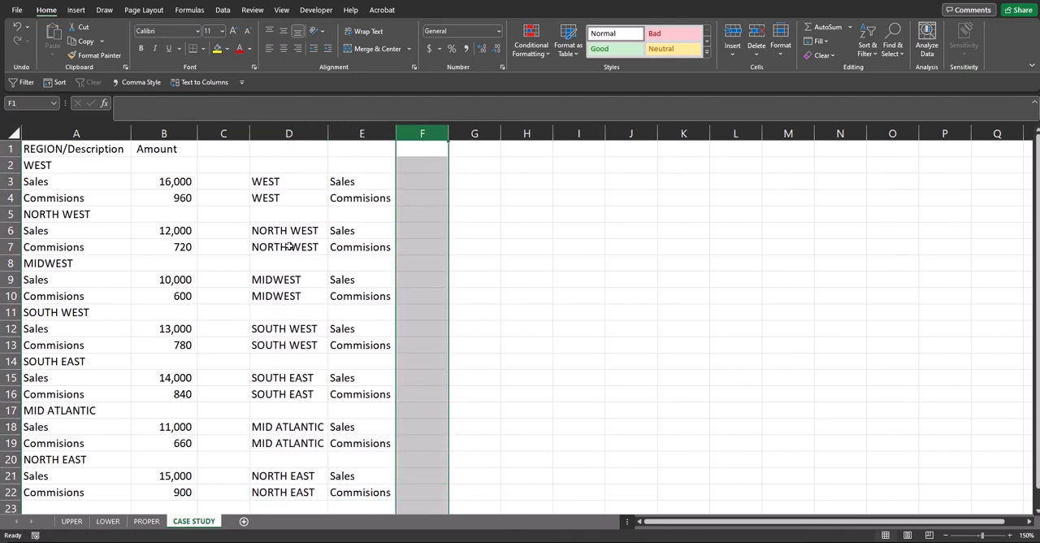
left_click(289, 246)
Copy the REGION/Description header from A1 into cell D1.
left_click(98, 148)
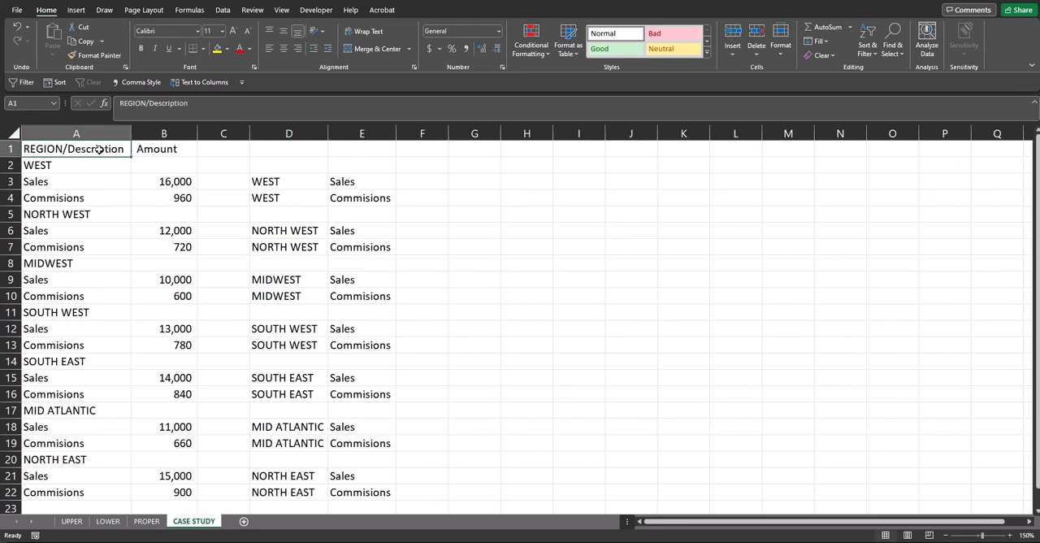
key("ctrl+c")
left_click(288, 148)
key("ctrl+v")
key("Escape")
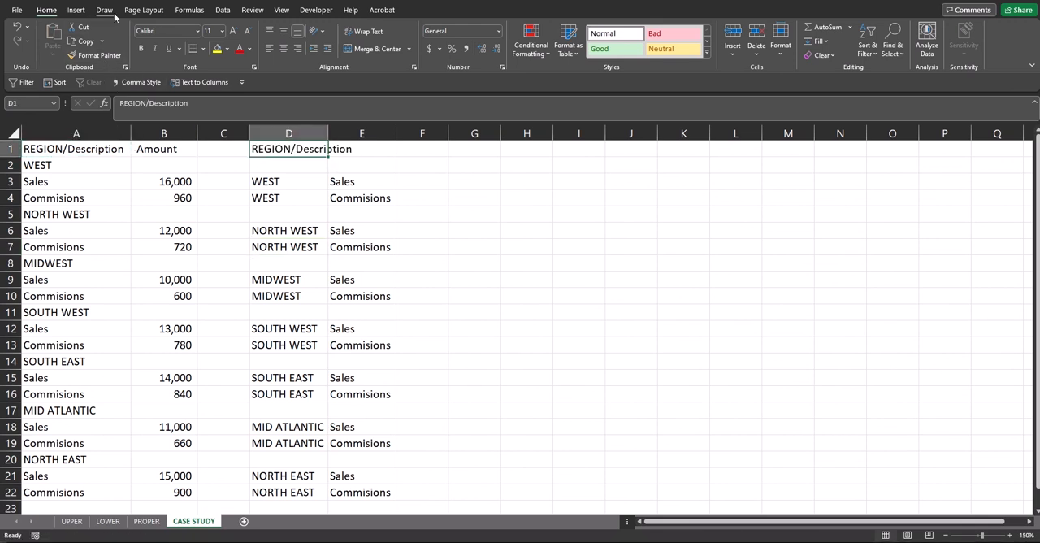
Split the header in D1 into two cells with Text to Columns, using "/" as the custom delimiter.
left_click(224, 10)
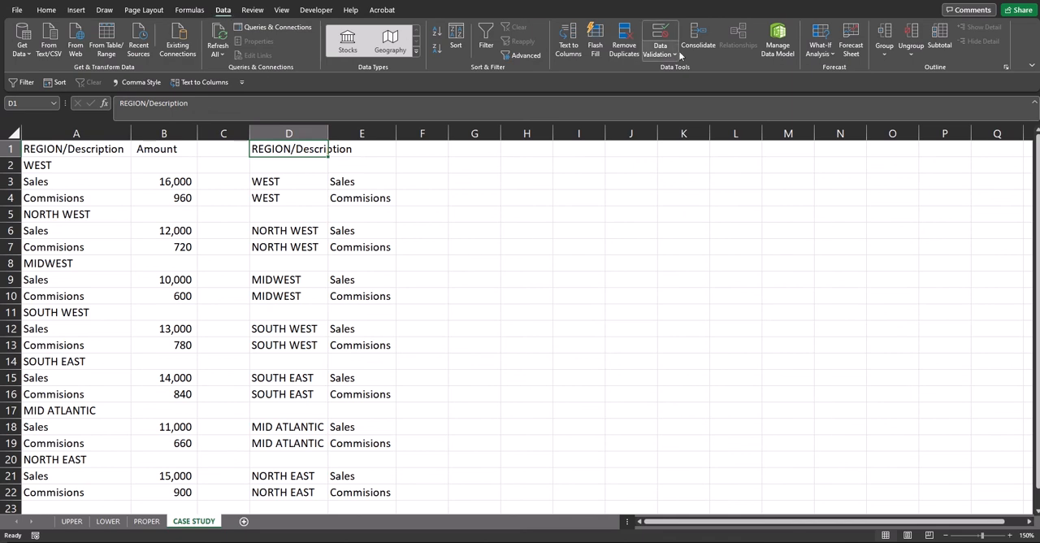
left_click(568, 44)
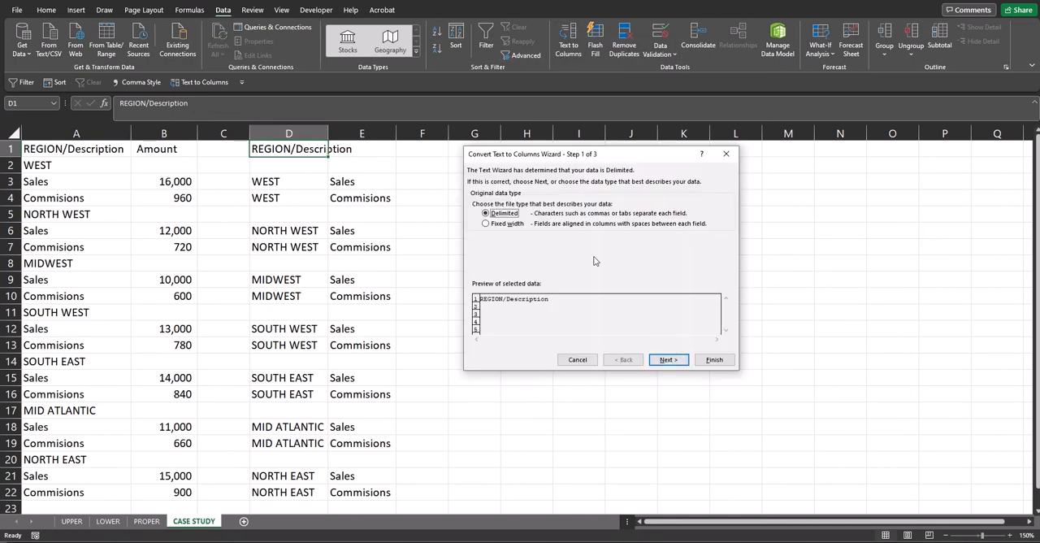
left_click(674, 364)
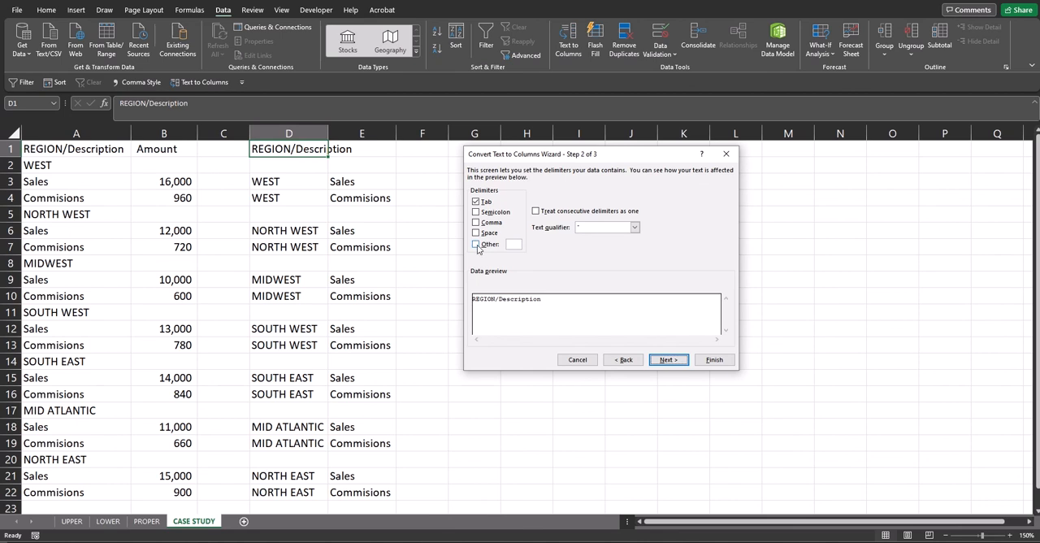
left_click(476, 245)
type("/")
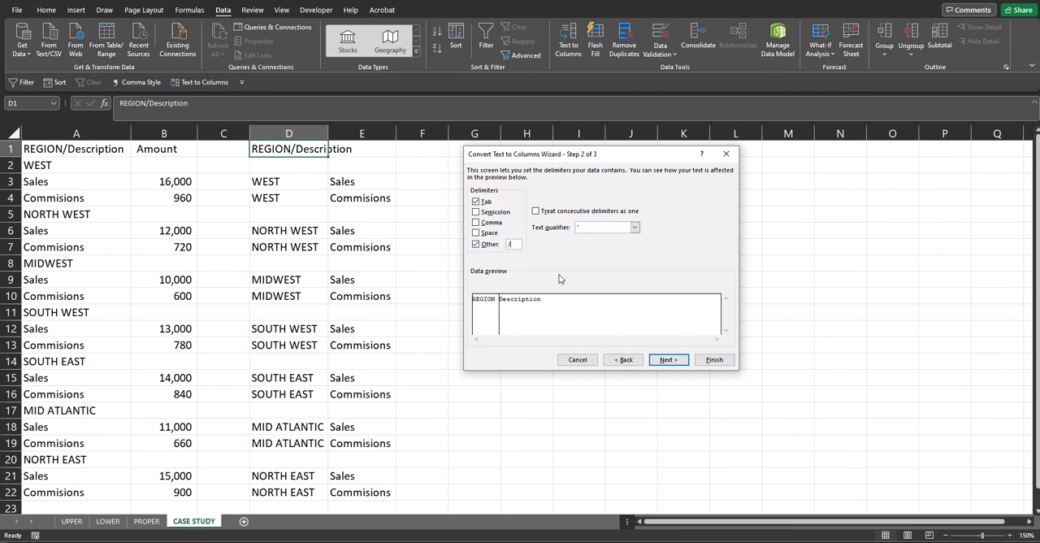
left_click(708, 364)
Copy the Amount header from B1 into cell F1.
left_click(171, 150)
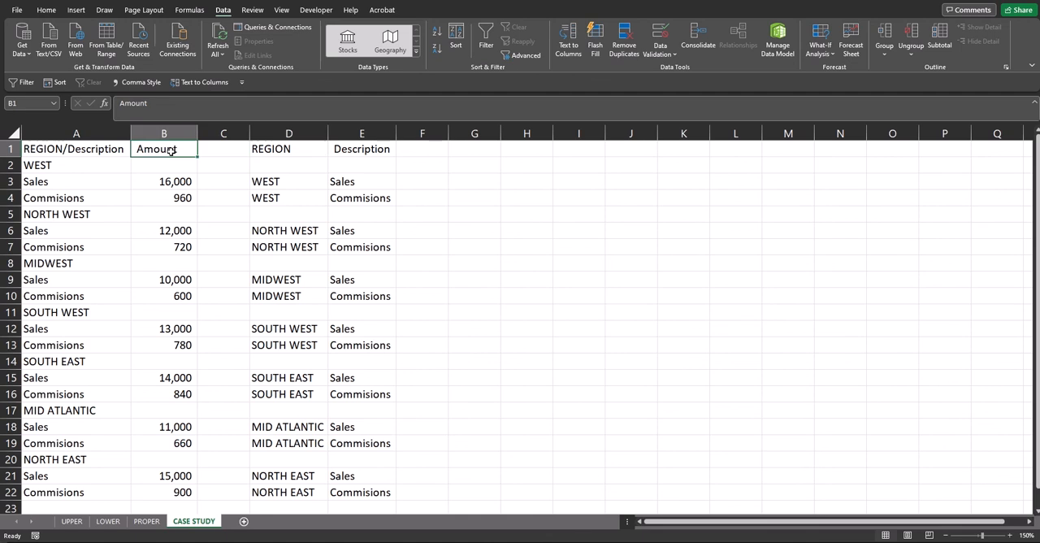
key("ctrl+c")
left_click(411, 151)
key("ctrl+v")
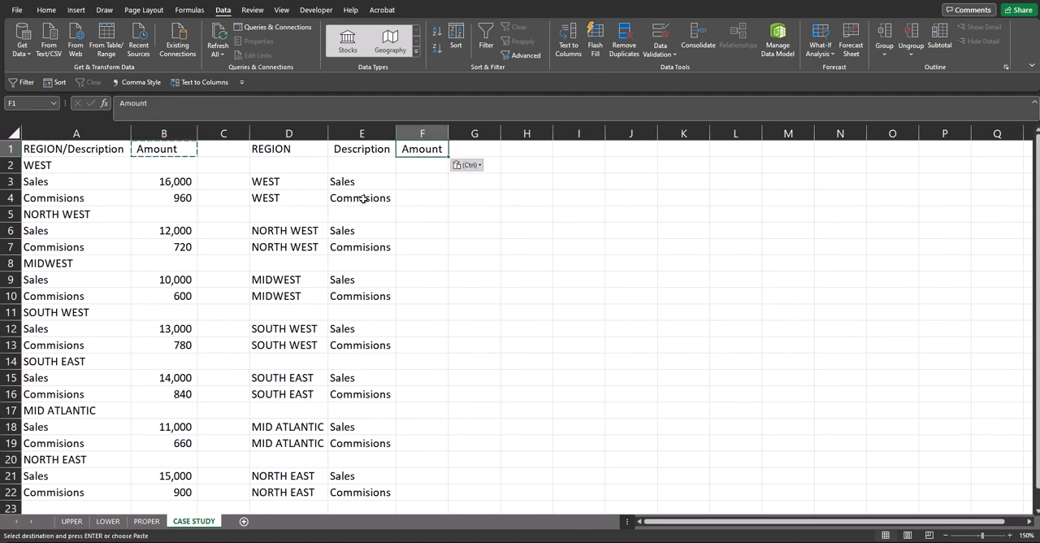
key("Escape")
left_click(283, 181)
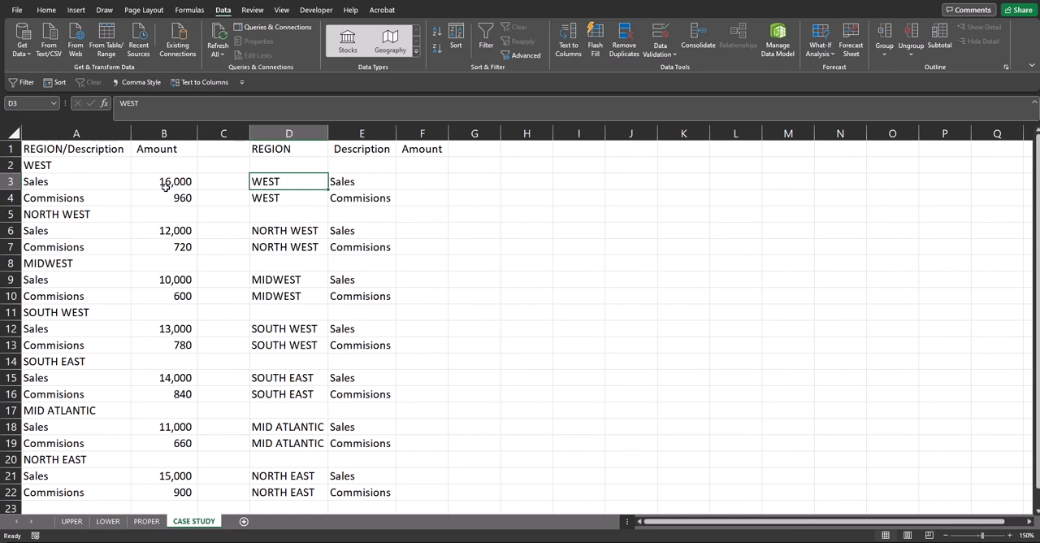
Copy the amounts in B2:B22 into F2:F22 beside the split descriptions.
left_click_drag(168, 165, 174, 490)
key("ctrl+c")
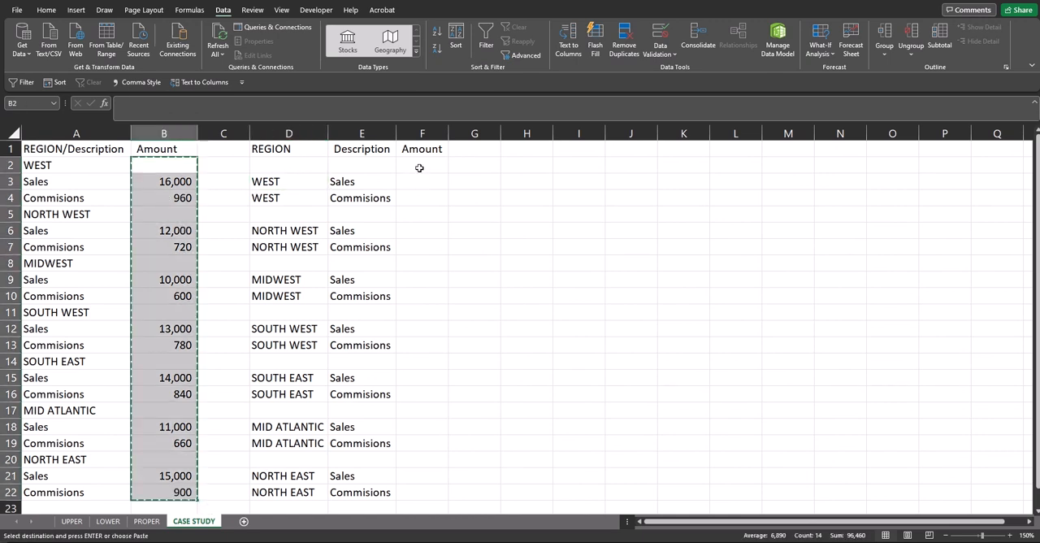
left_click_drag(422, 164, 422, 491)
key("ctrl+v")
left_click(334, 336)
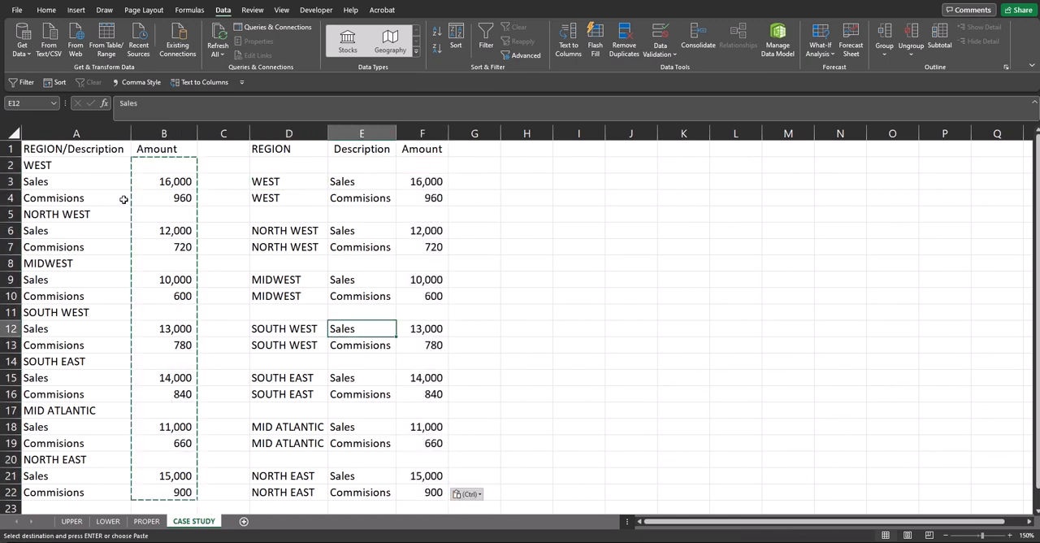
key("Escape")
left_click(271, 230)
left_click(269, 215)
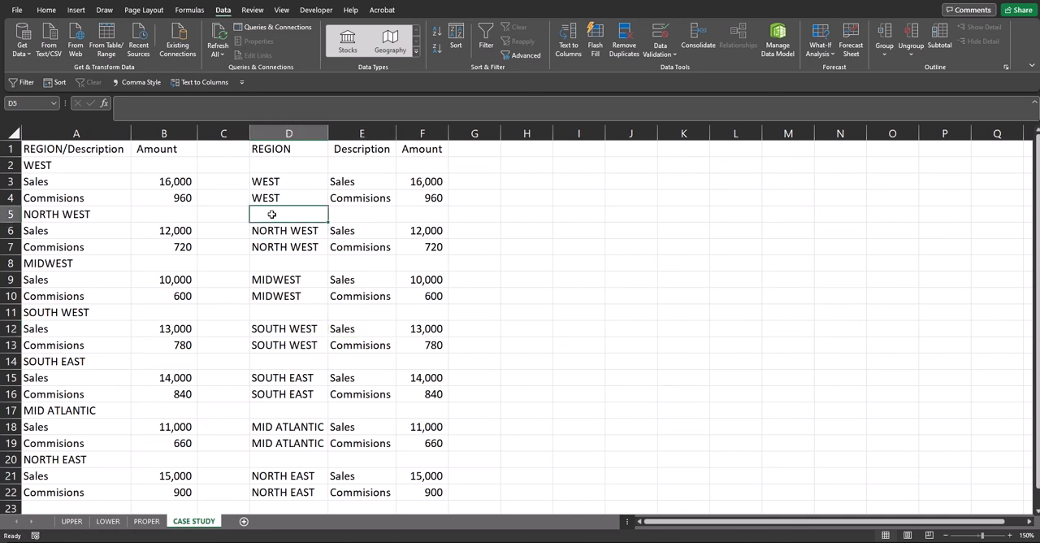
Delete the original data columns A and B together with the empty column C.
left_click_drag(92, 135, 206, 136)
key("ctrl+minus")
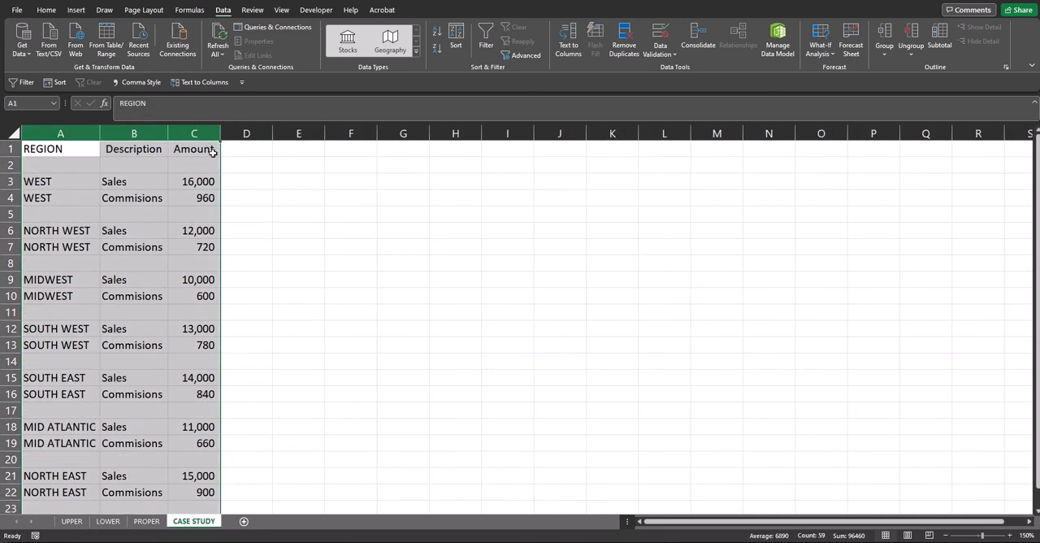
left_click(164, 231)
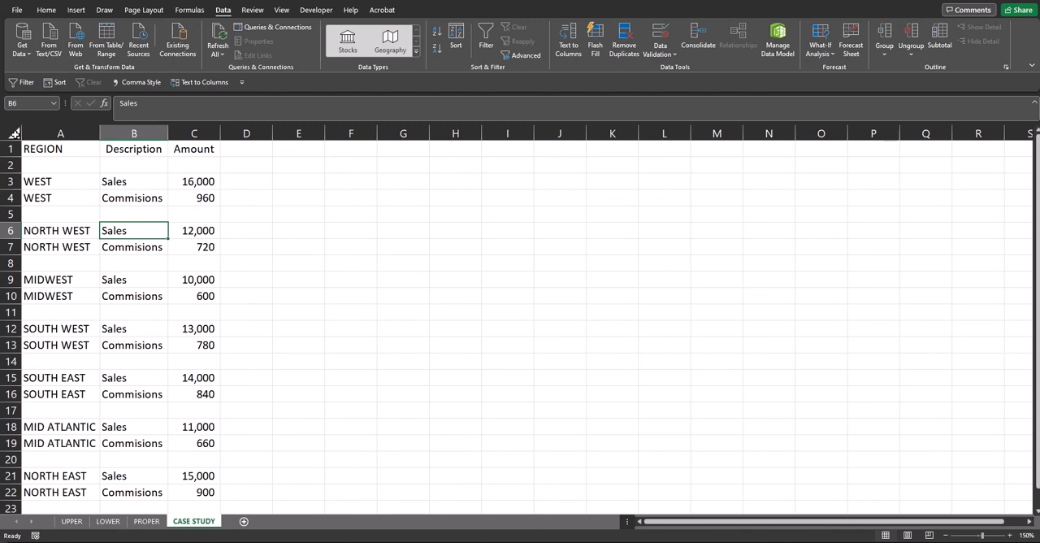
Add filters to columns A to C and filter the REGION column to show only blank rows.
left_click_drag(41, 134, 189, 140)
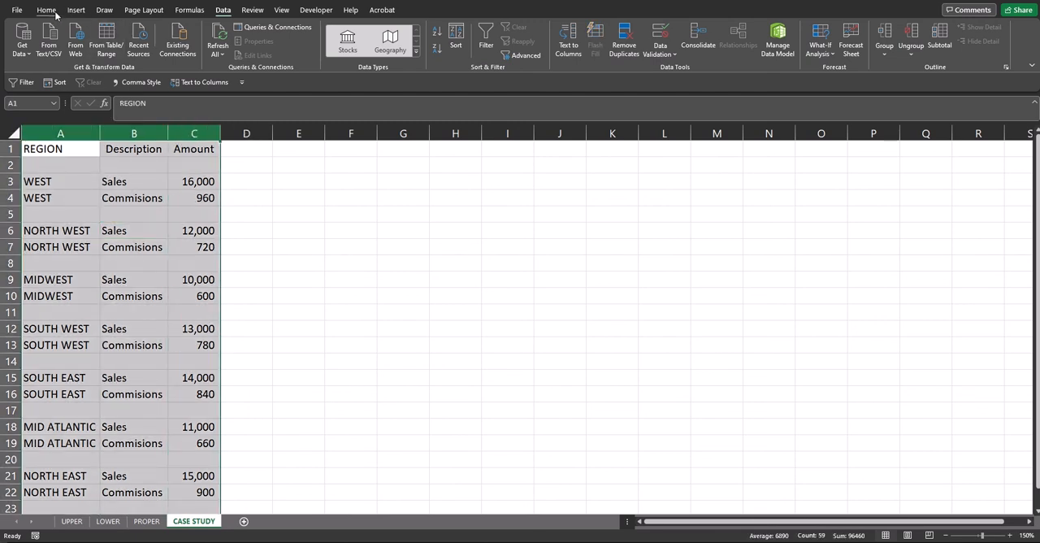
left_click(485, 41)
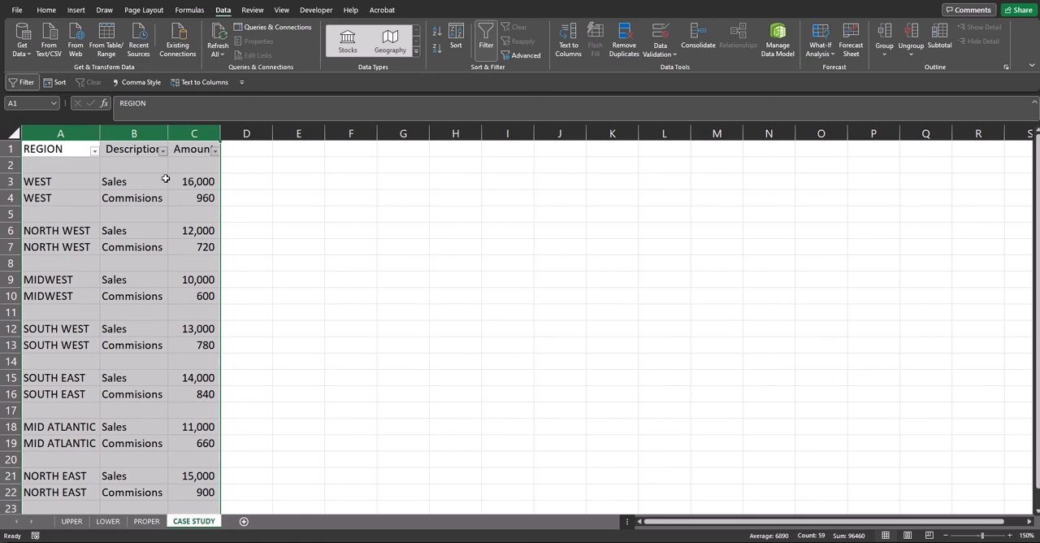
left_click(94, 151)
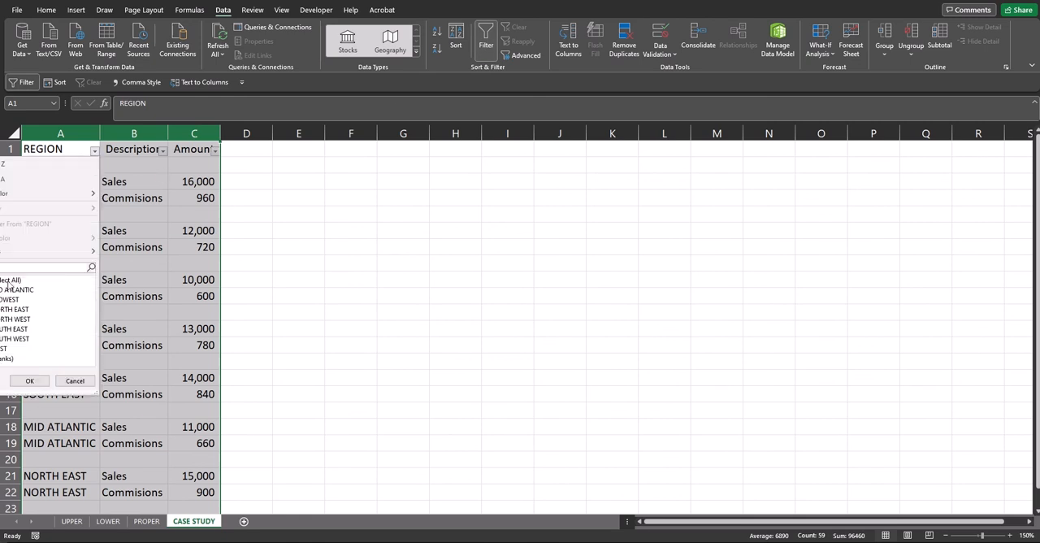
left_click(9, 284)
left_click(6, 359)
left_click(29, 381)
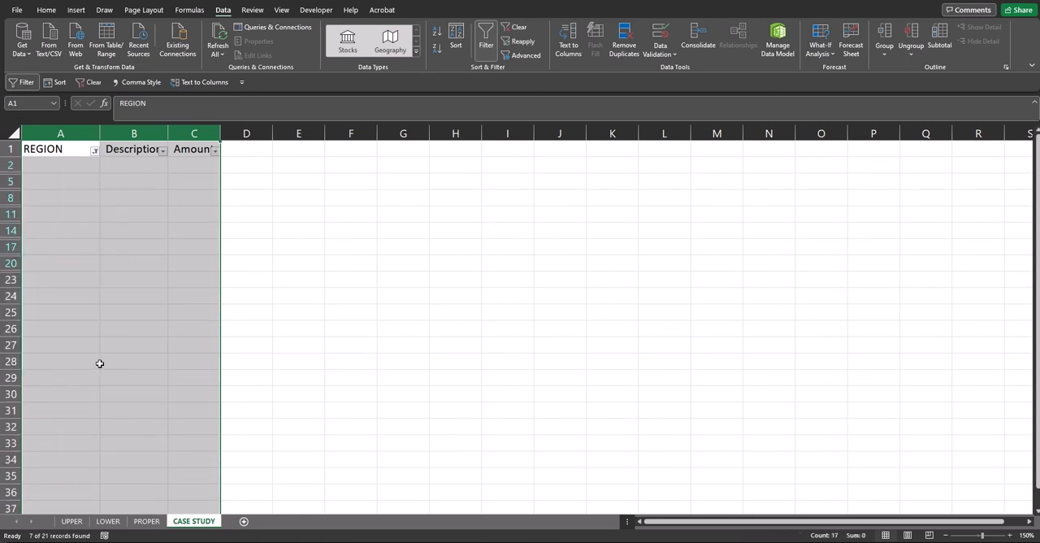
left_click(99, 363)
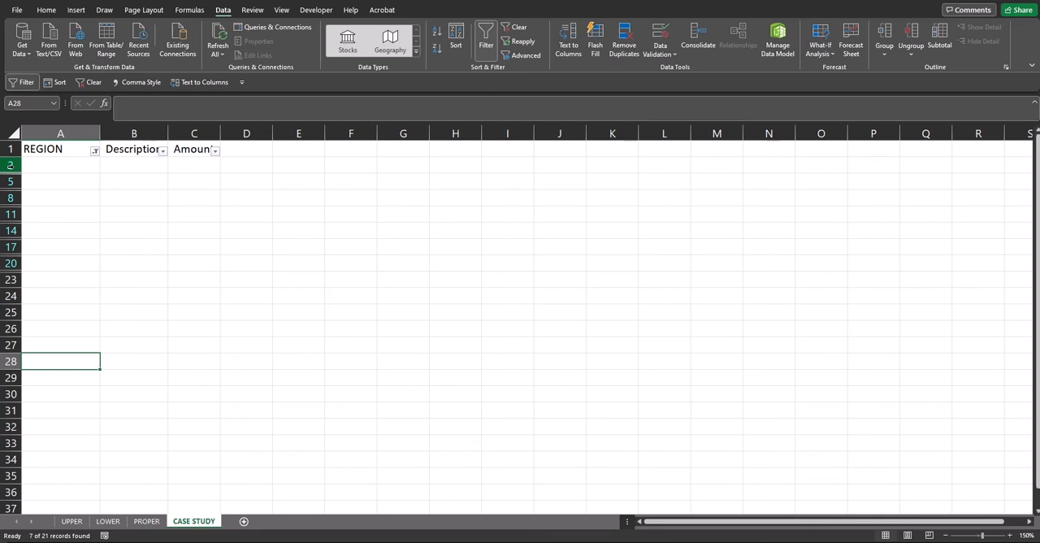
Delete the filtered blank rows from row 2 to row 20 and clear the REGION filter.
left_click_drag(10, 165, 8, 263)
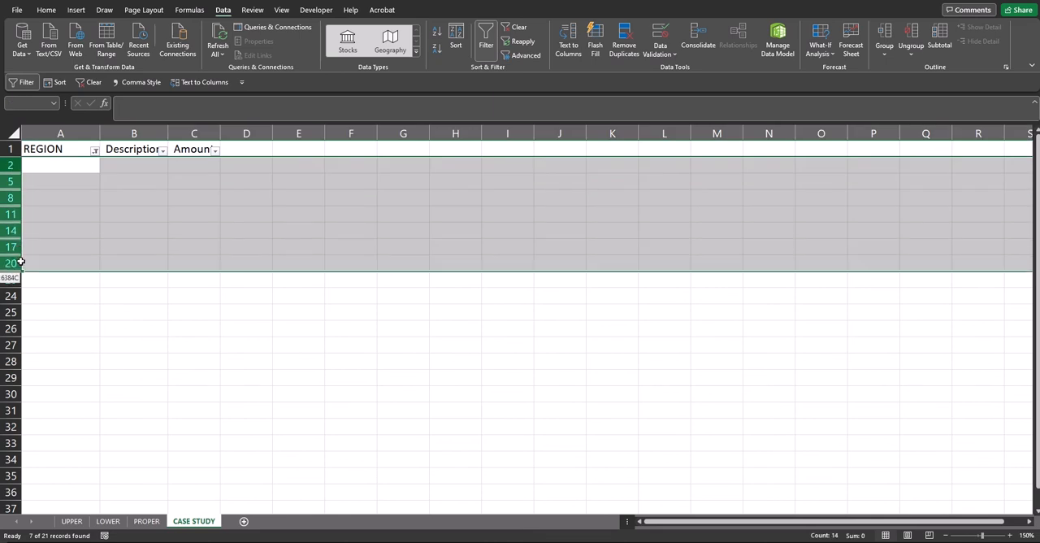
key("ctrl+minus")
left_click(80, 311)
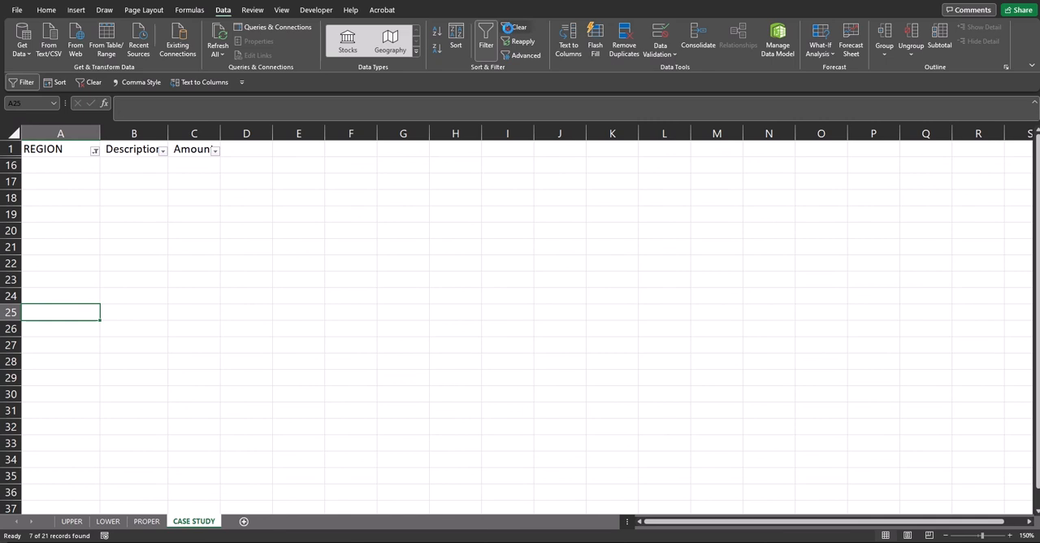
left_click(514, 28)
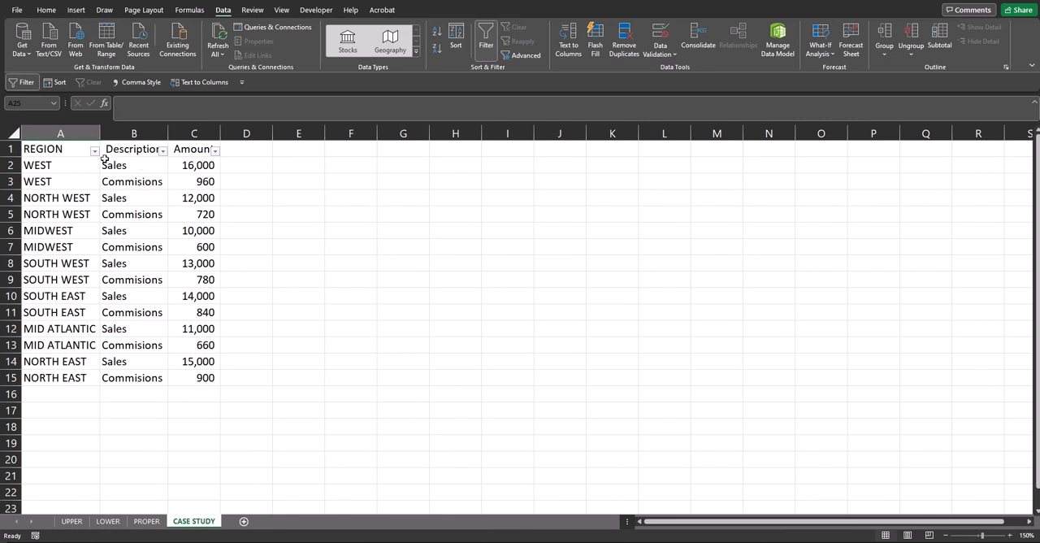
Filter the Description column to show only the Sales rows, and clear that filter after viewing them.
left_click(163, 151)
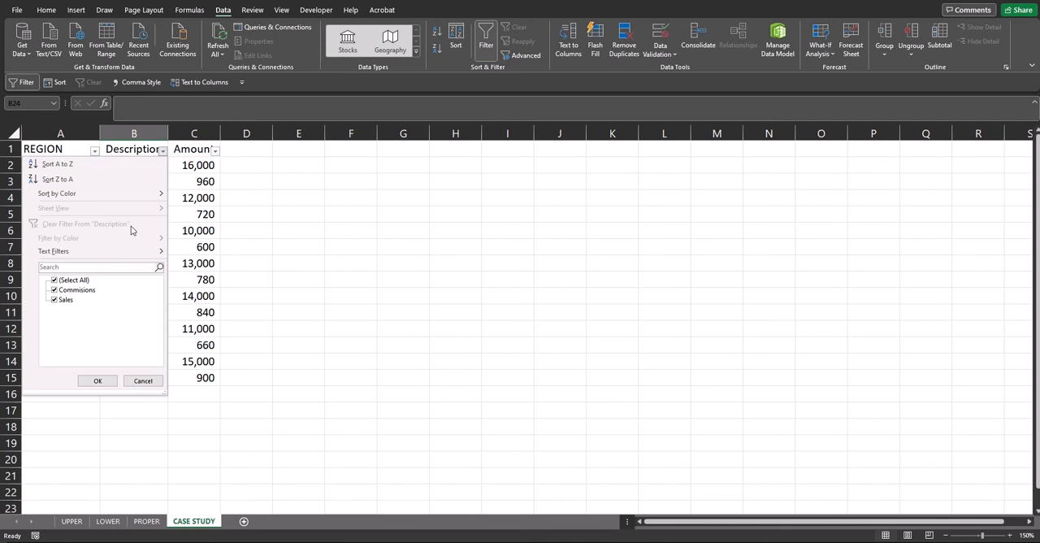
left_click(75, 281)
left_click(66, 301)
left_click(98, 380)
left_click(175, 323)
left_click(196, 295)
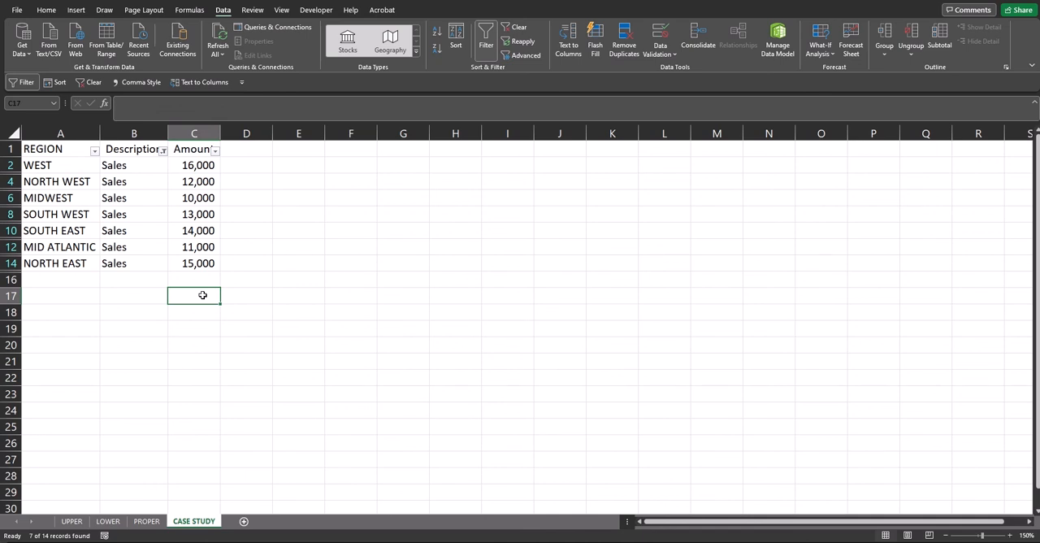
left_click(515, 31)
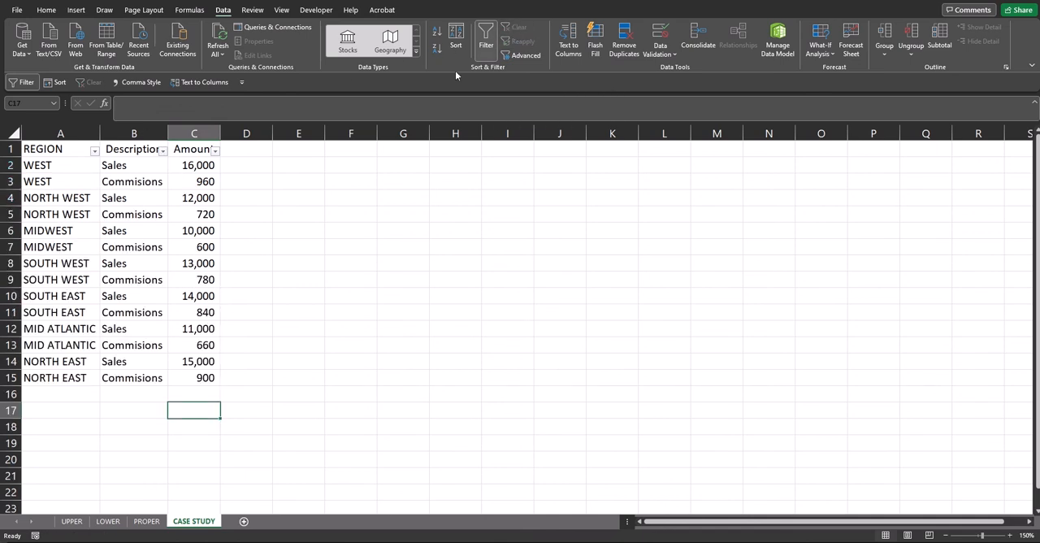